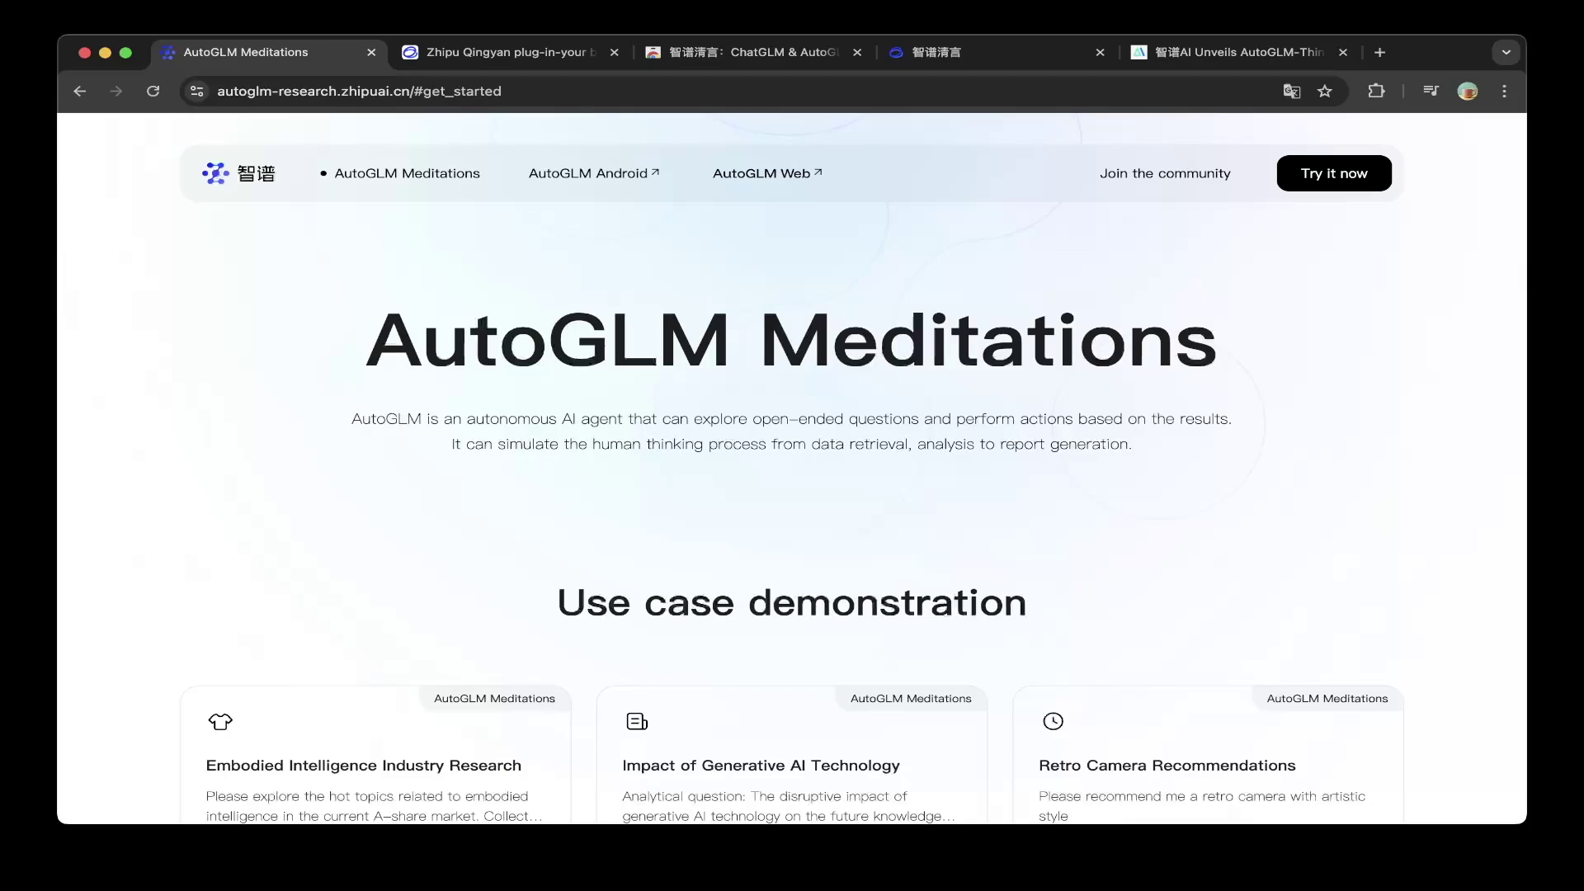
scroll(792, 496, "down", 5)
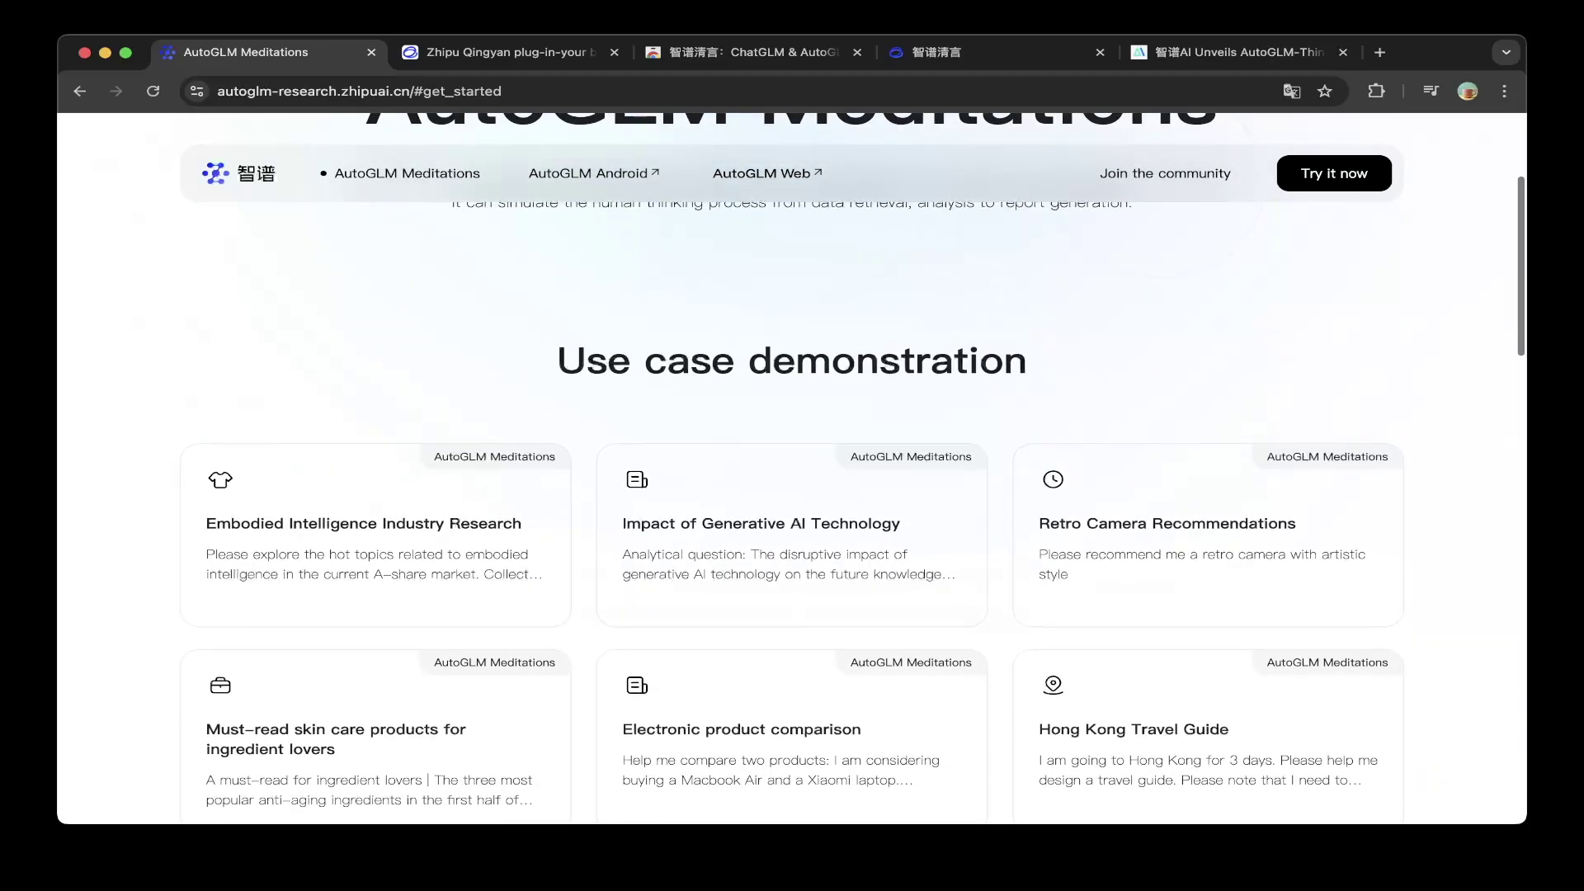
scroll(792, 494, "down", 1)
scroll(371, 471, "down", 1)
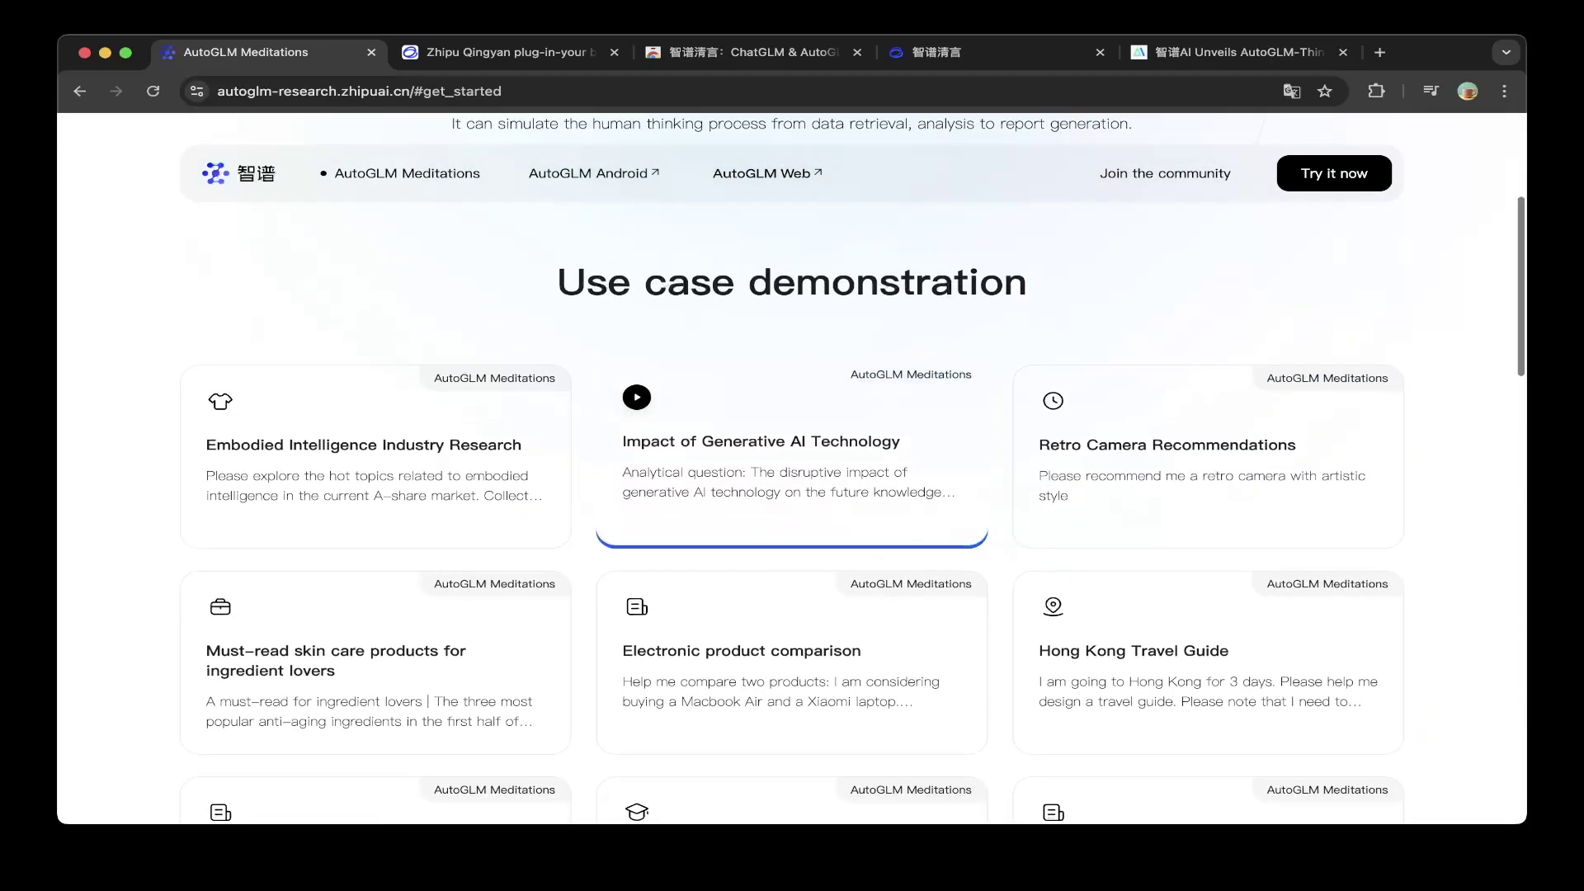
scroll(372, 471, "down", 2)
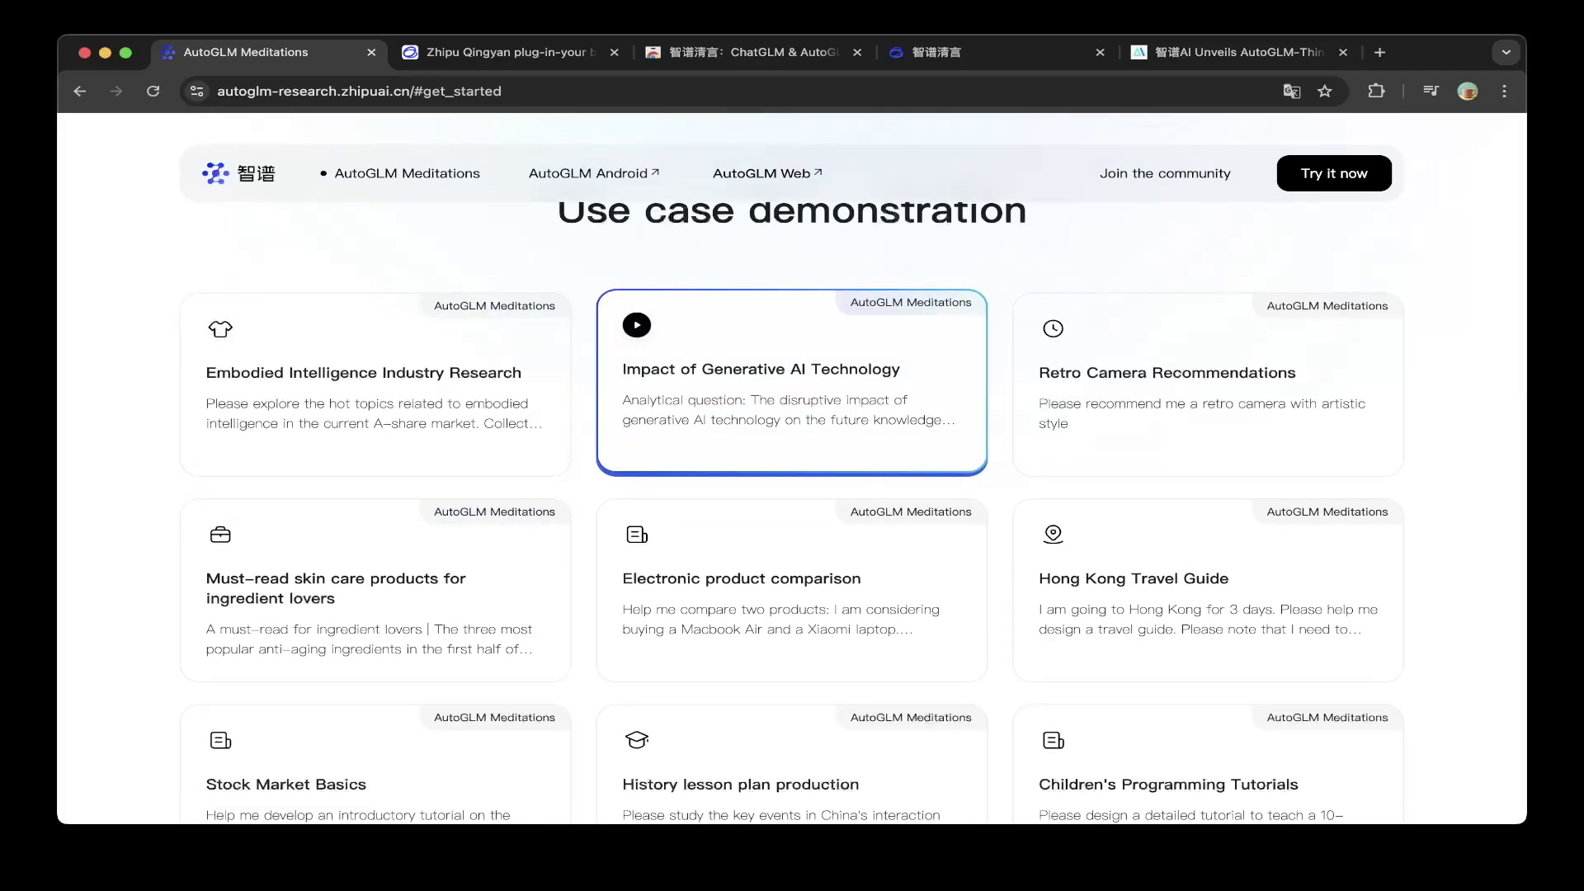
scroll(792, 371, "down", 1)
scroll(495, 557, "down", 3)
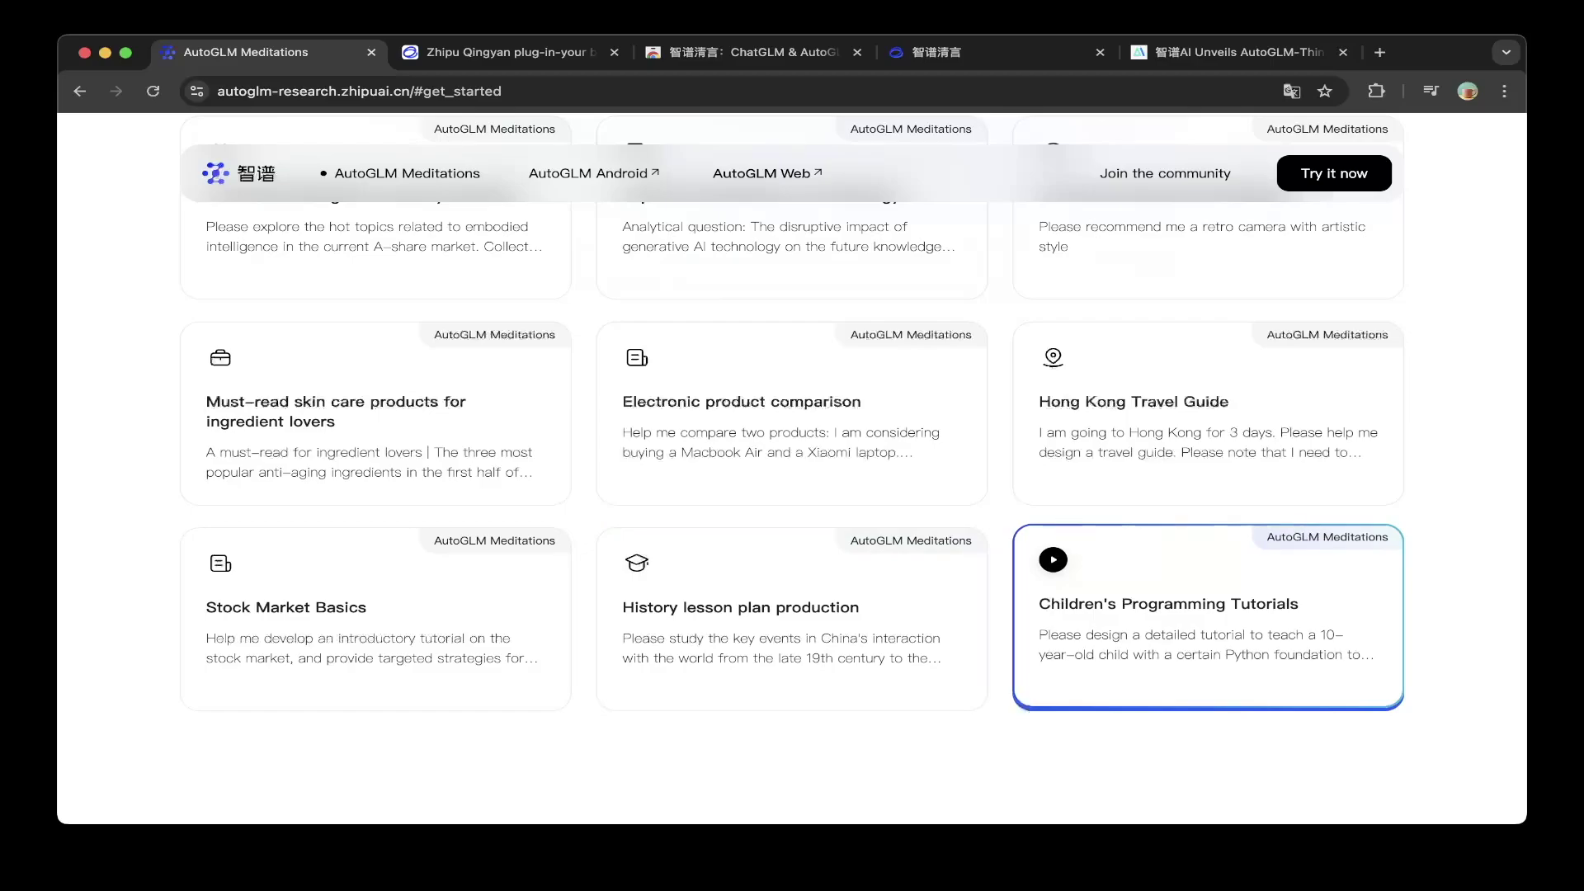
scroll(1207, 409, "up", 1)
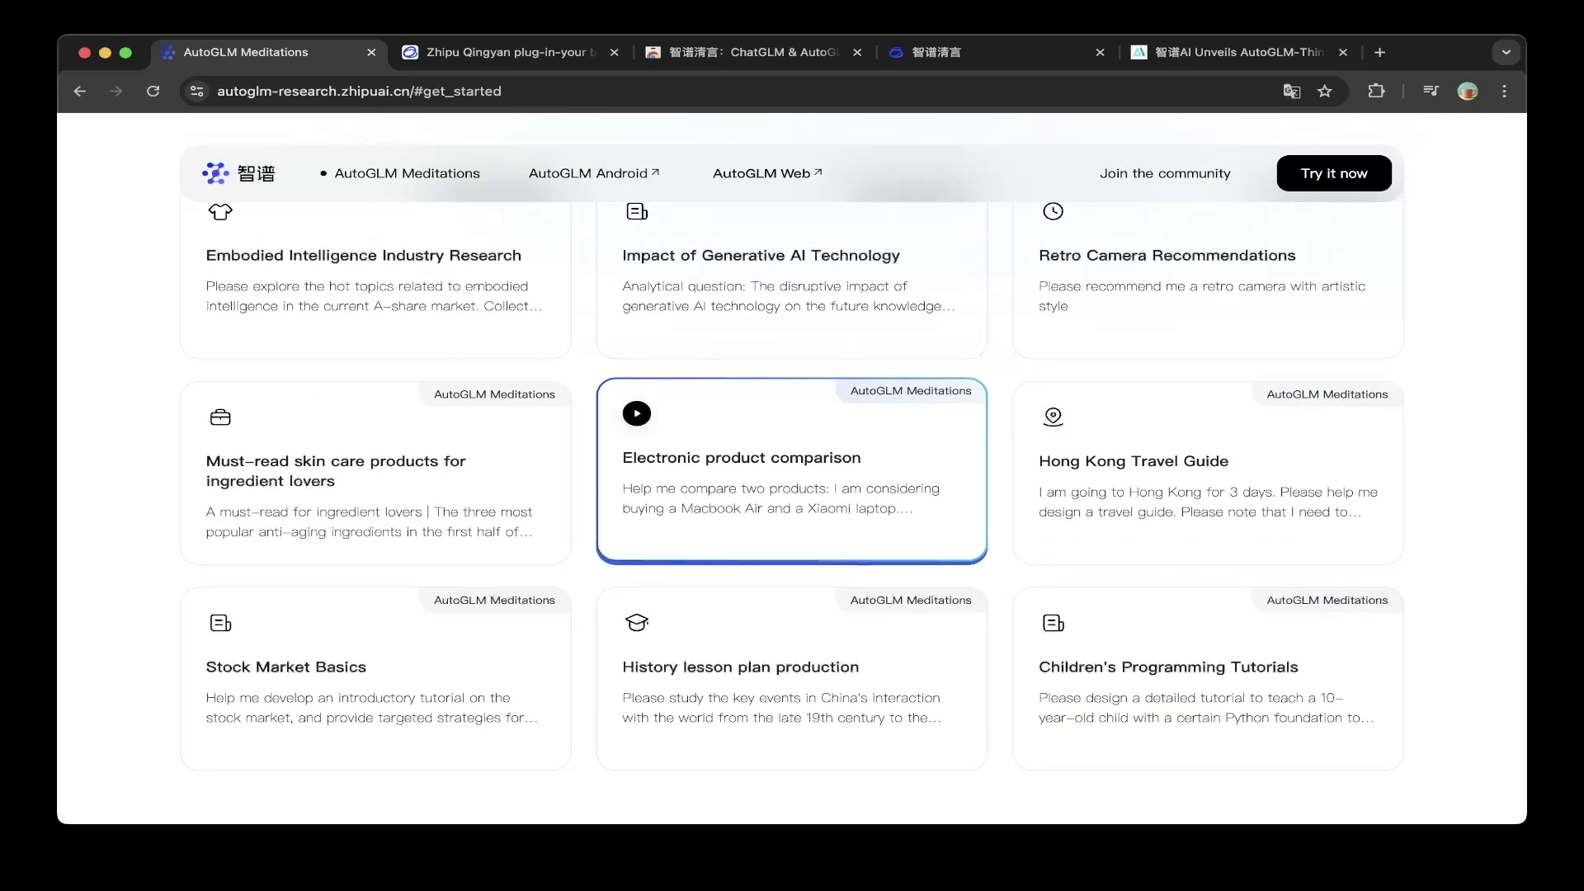
scroll(792, 470, "up", 2)
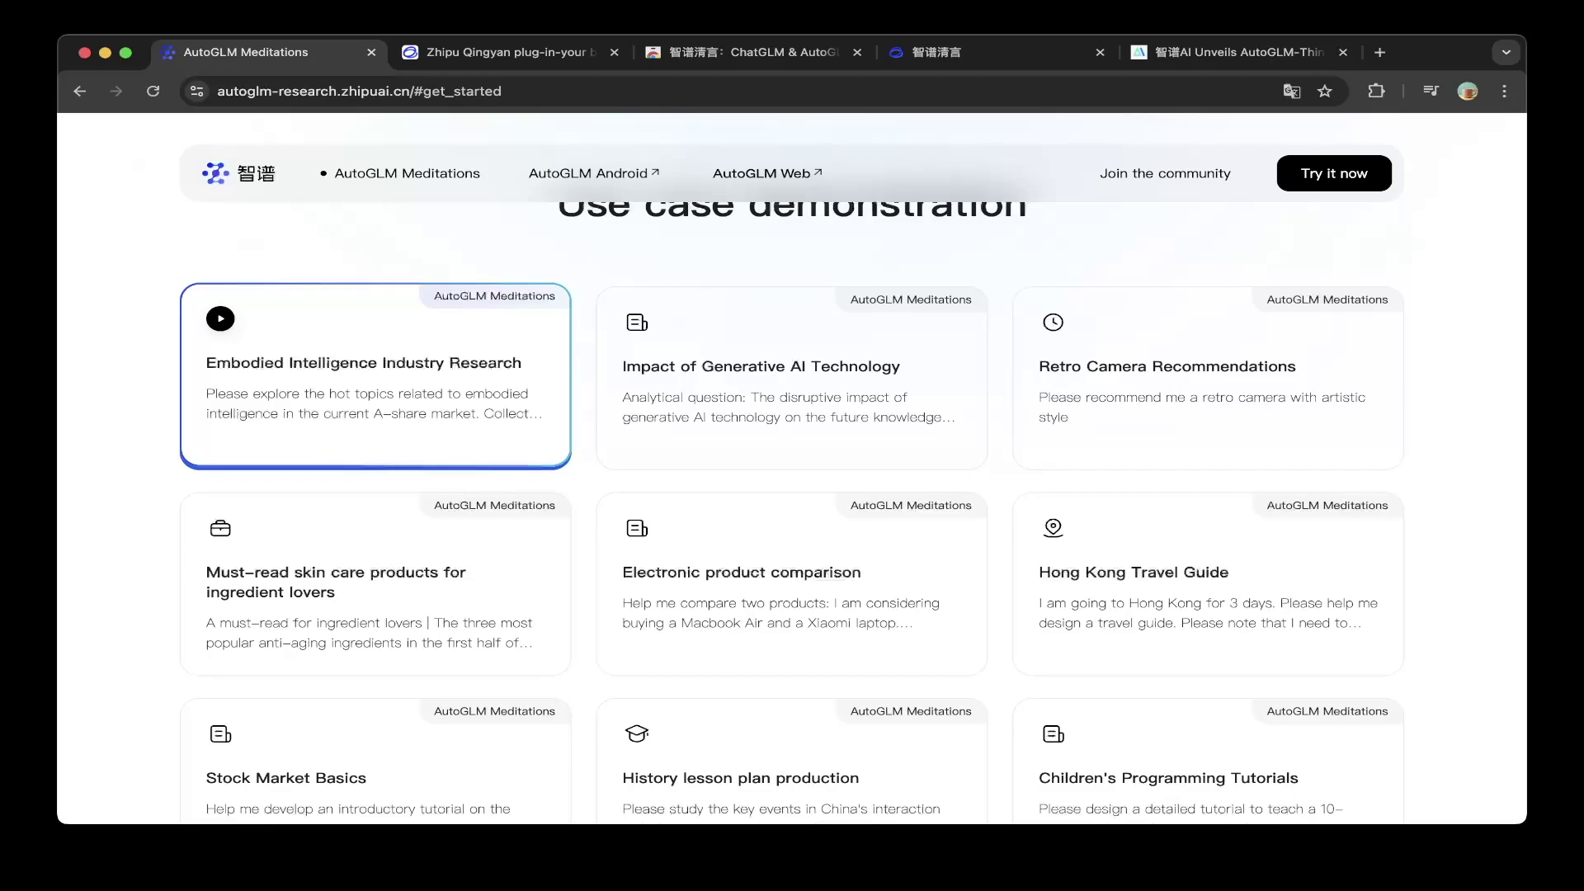
Step: Open the 3:29 Embodied Intelligence Industry Research demo on A-share market research
left_click(375, 375)
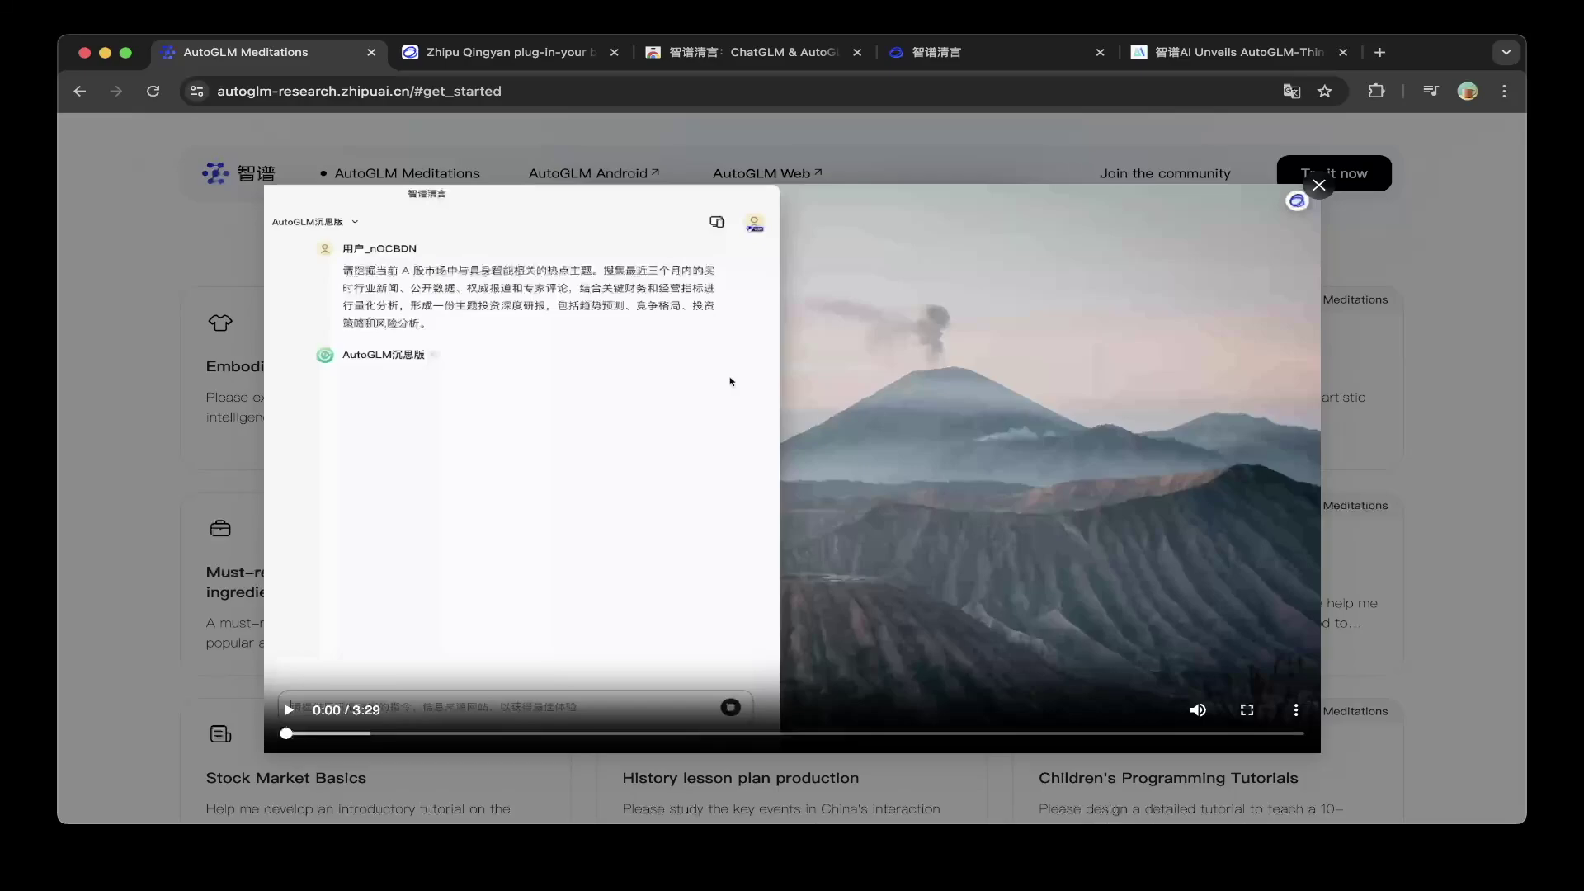
Step: Play the Embodied Intelligence Industry Research demo video from its overlay play button
left_click(731, 382)
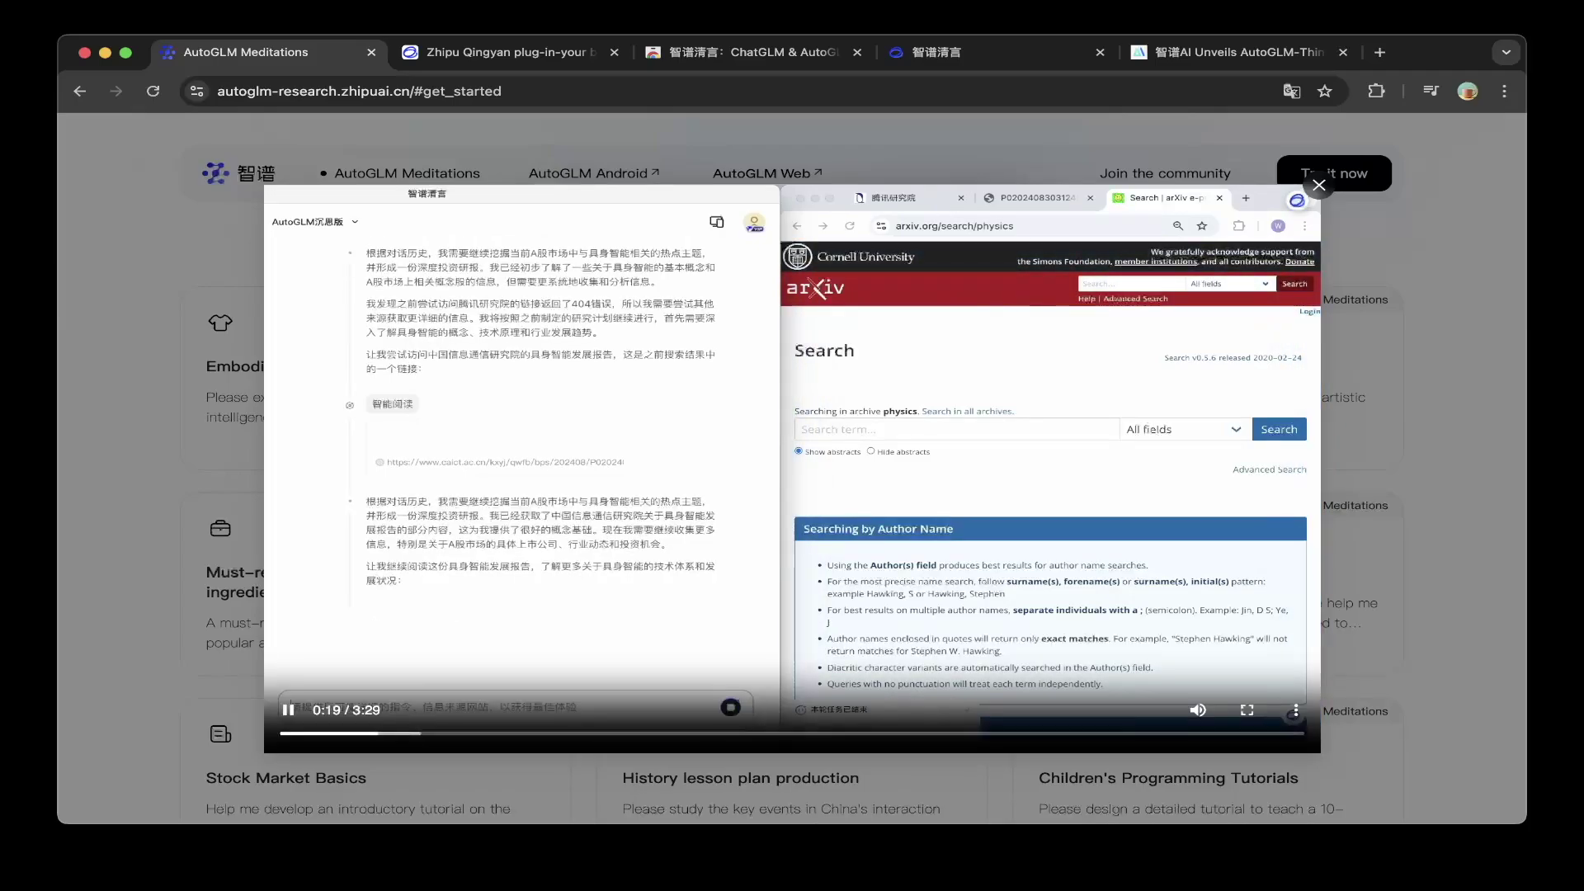
Step: Nudge the demo slightly backward, then pause, resume and pause it again with the spacebar
left_click(376, 733)
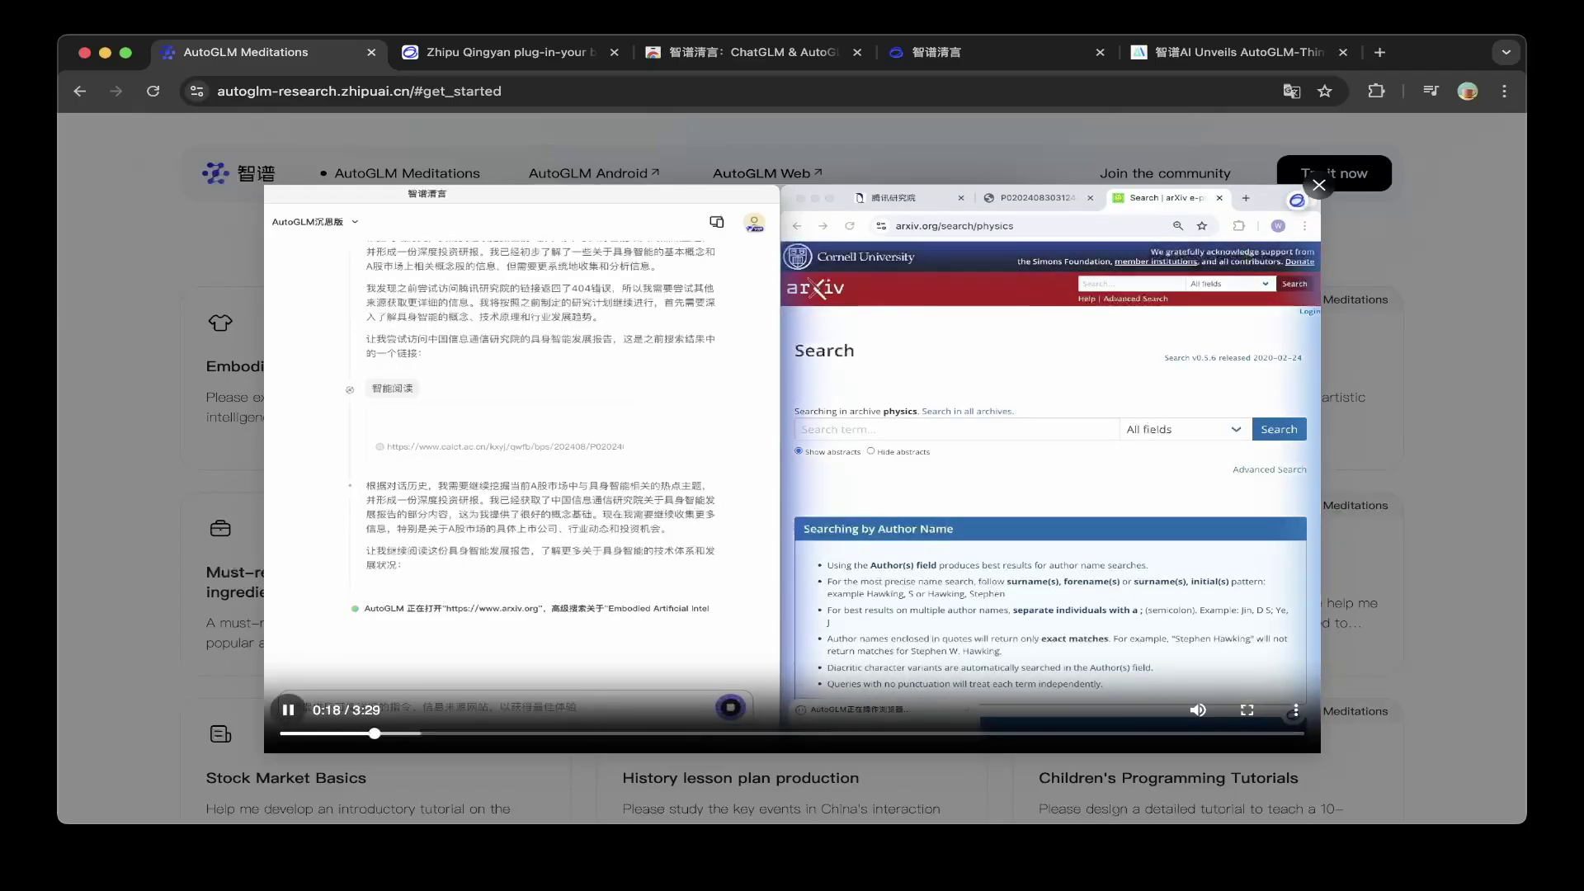
key("space")
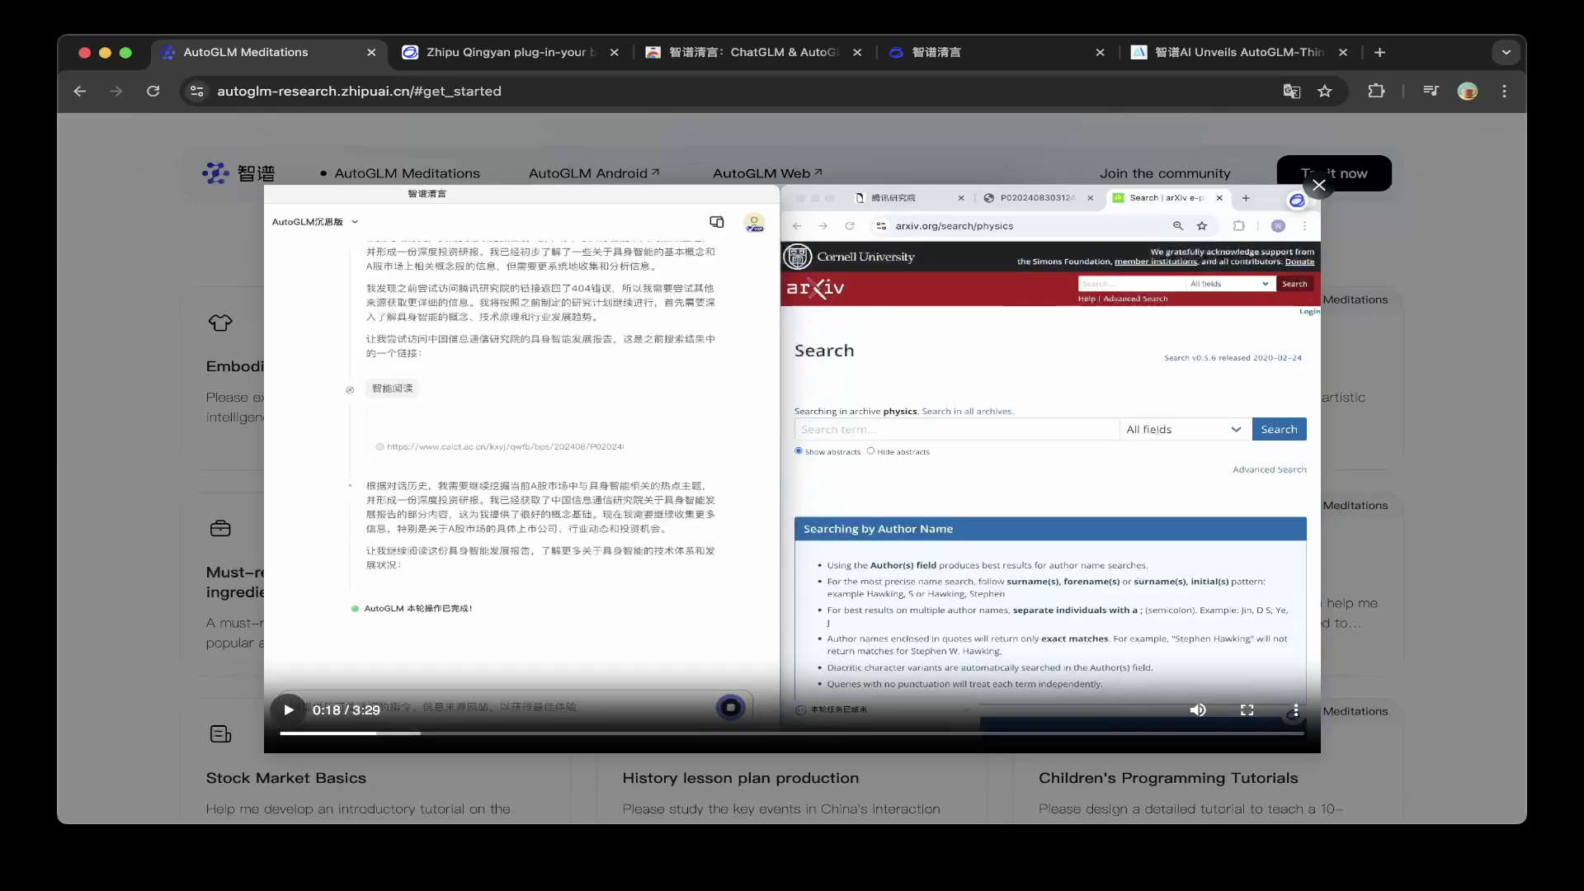
key("space")
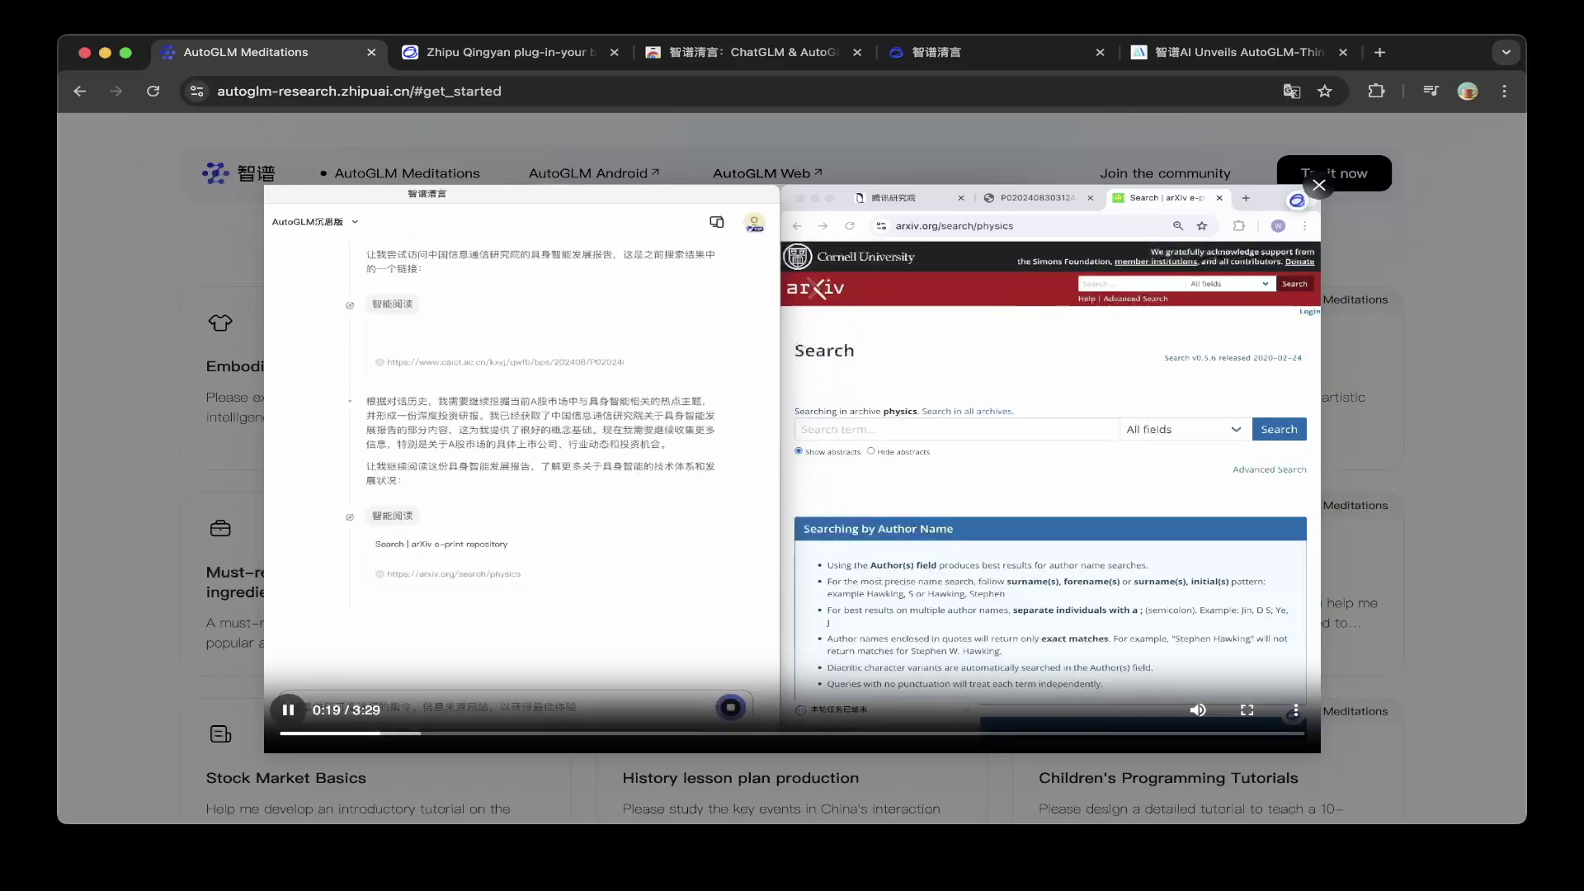
key("space")
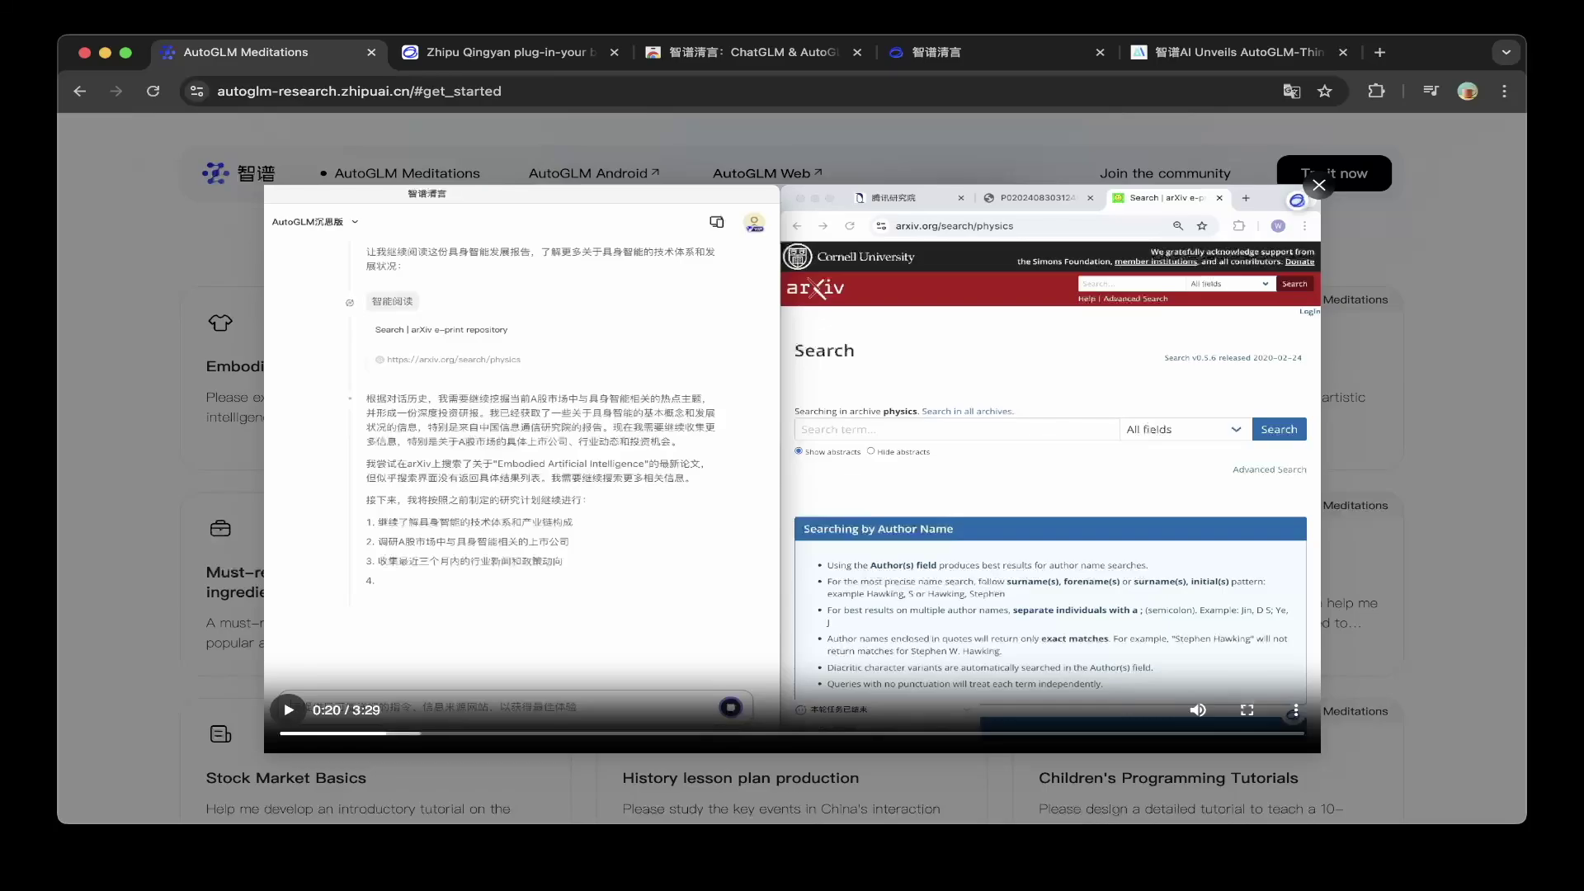
Step: Rewind the demo to about 0:17, let it play through, then restart it from the beginning
left_click_drag(390, 734, 370, 734)
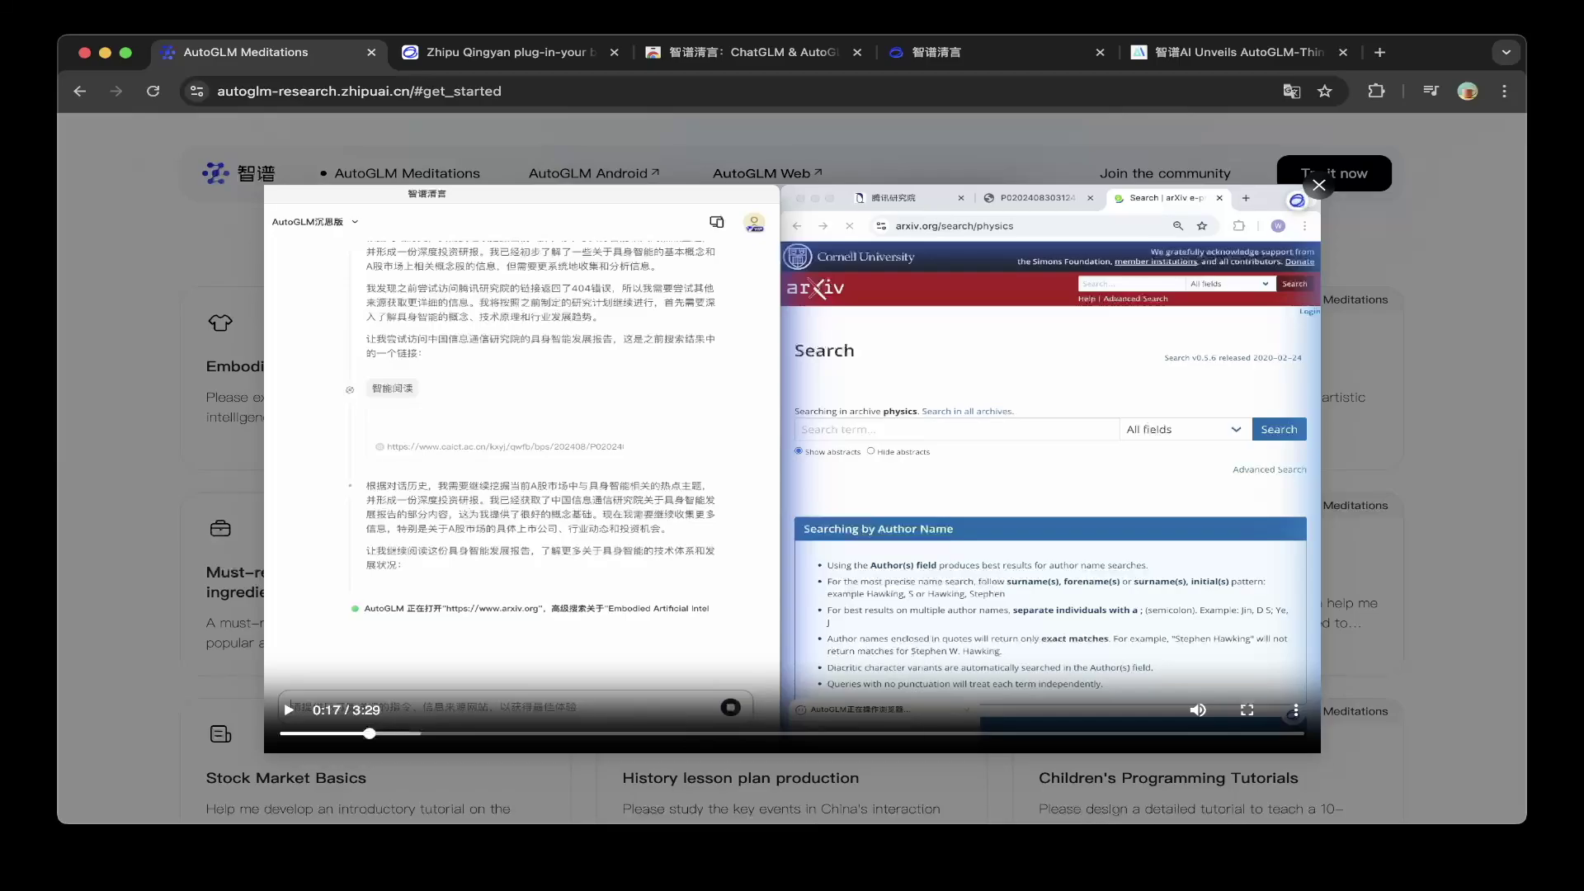
key("space")
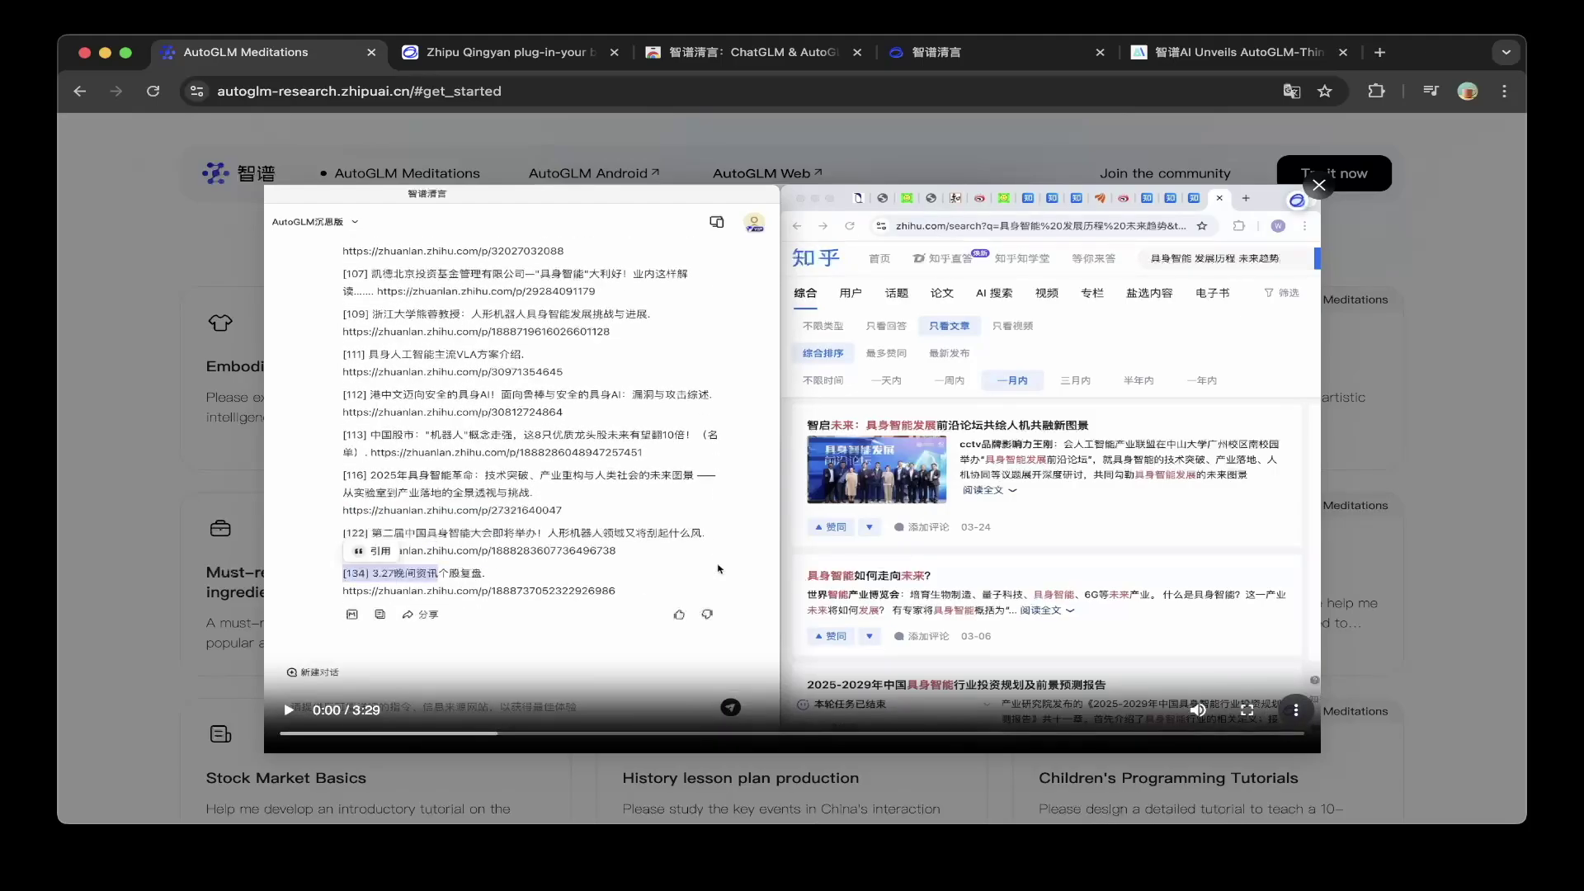
left_click(718, 568)
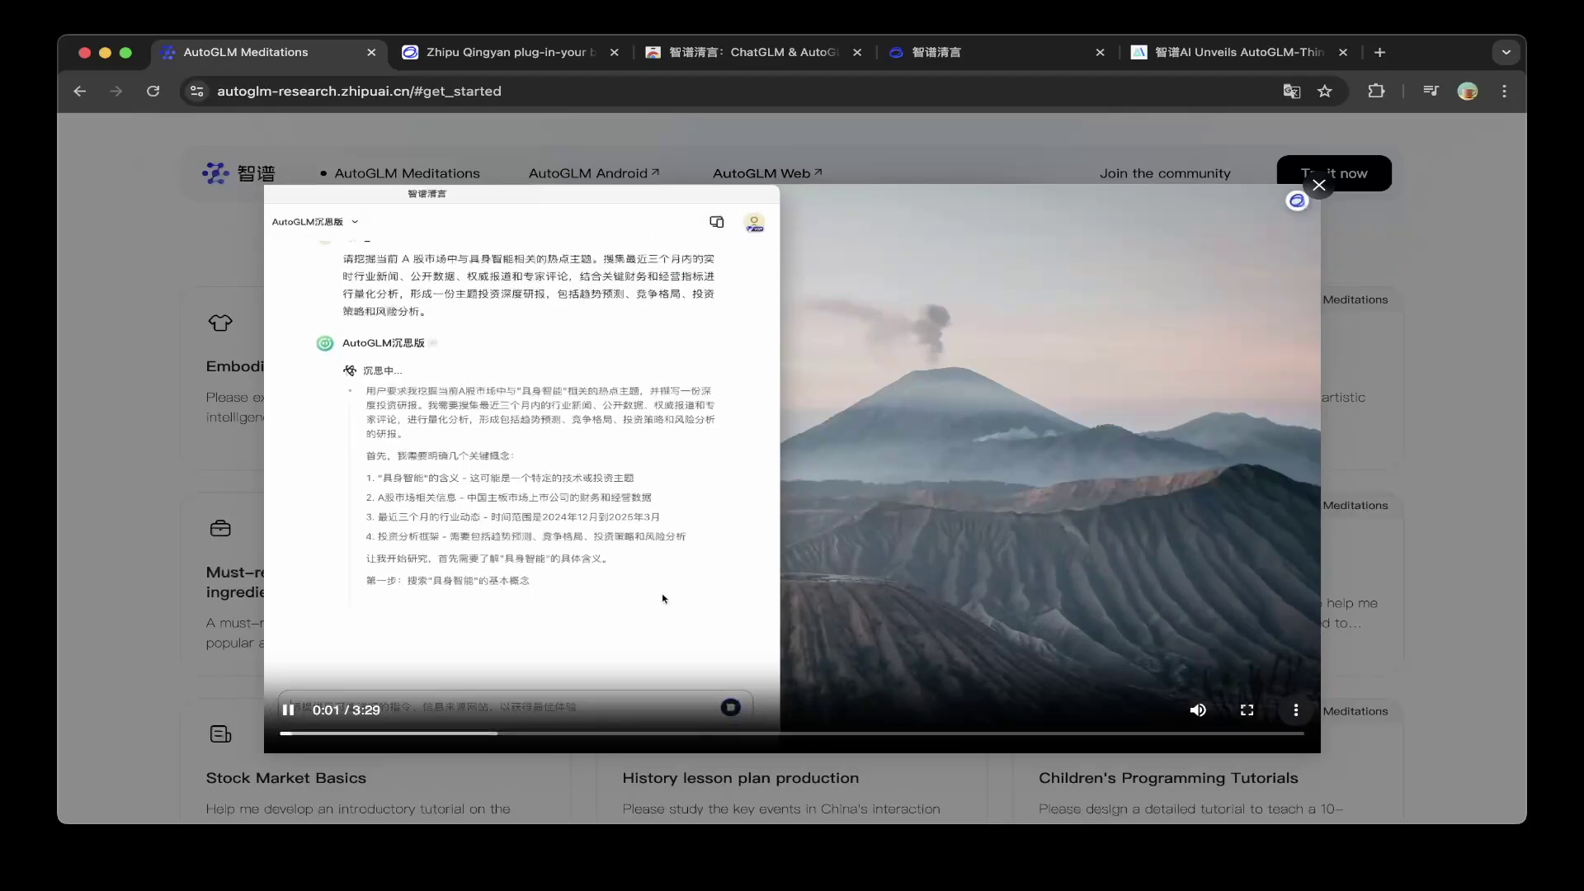
Step: Pause the restarted Embodied Intelligence demo and close its video overlay
left_click(664, 599)
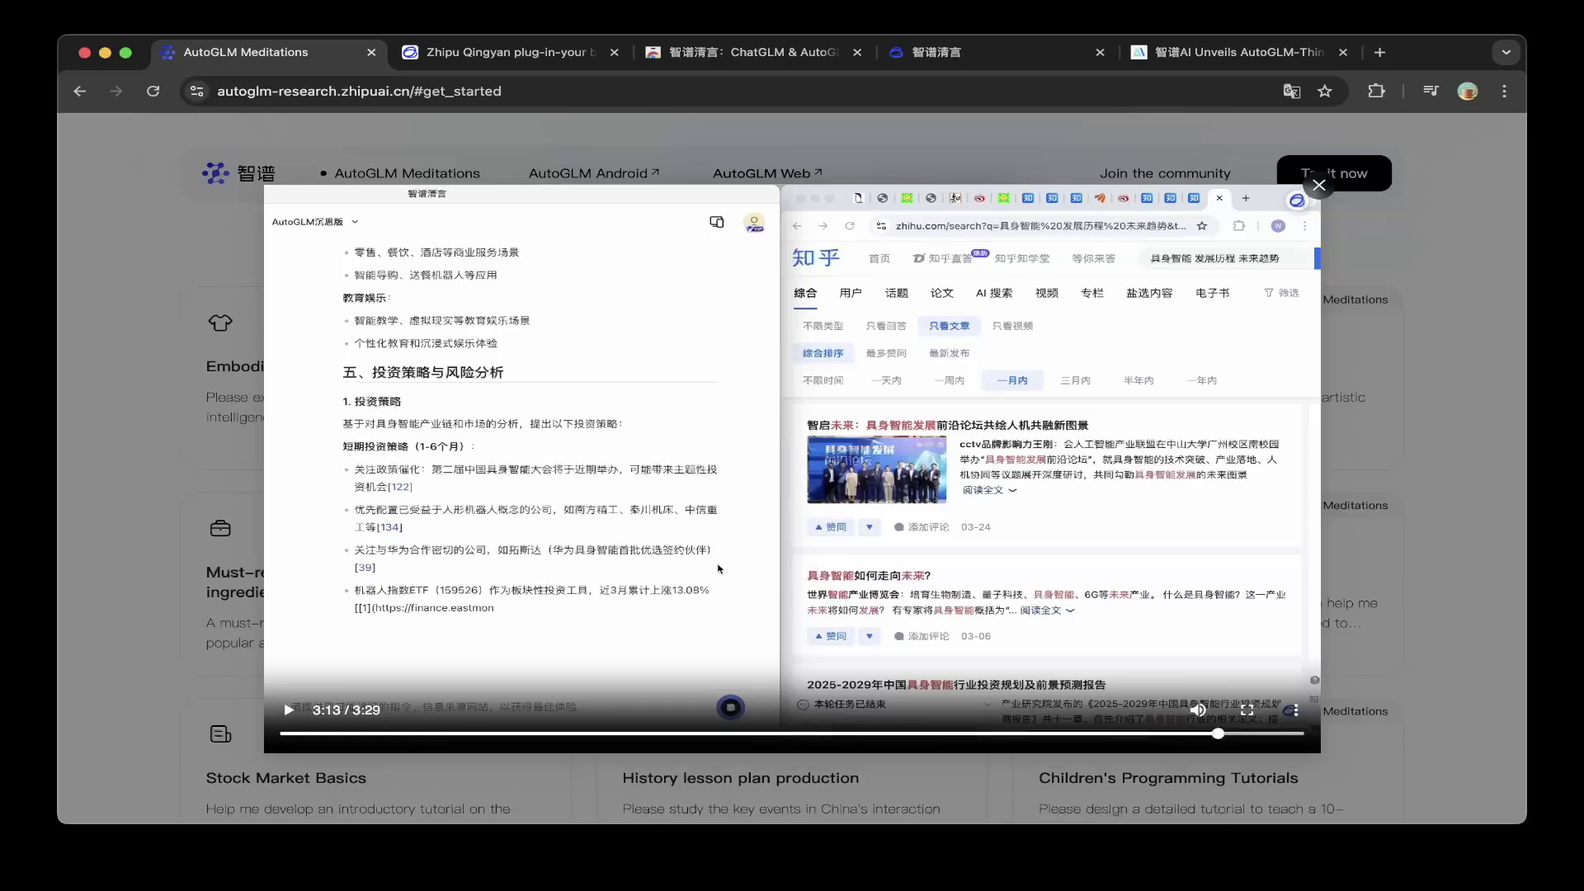
left_click(1320, 184)
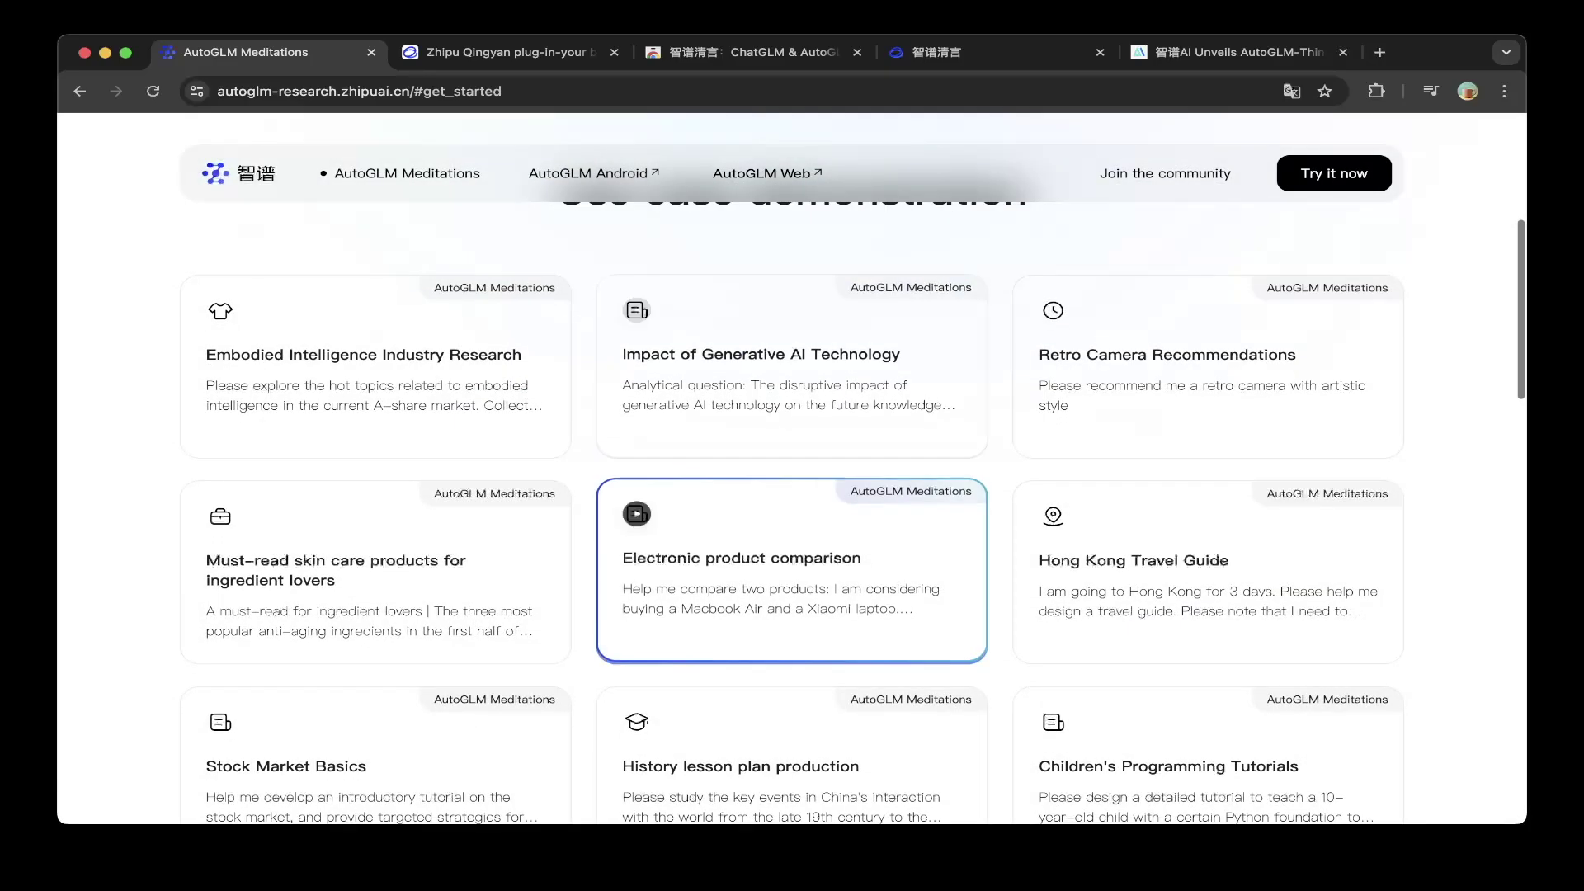
scroll(793, 520, "down", 1)
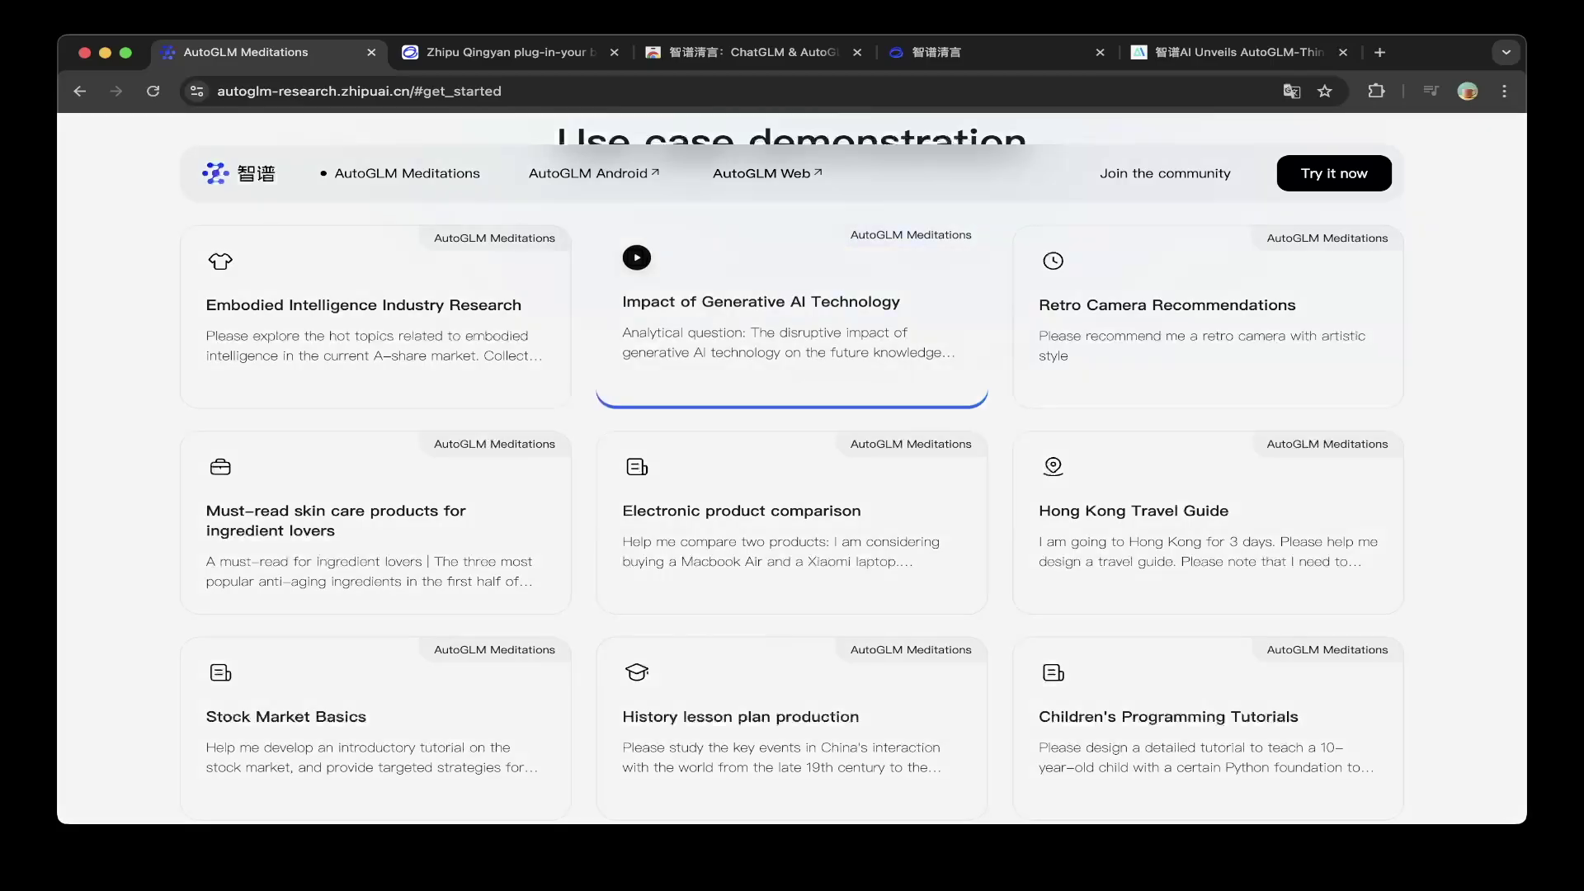
Step: Open and play the Impact of Generative AI Technology demo, then pause it and exit with Esc
left_click(792, 315)
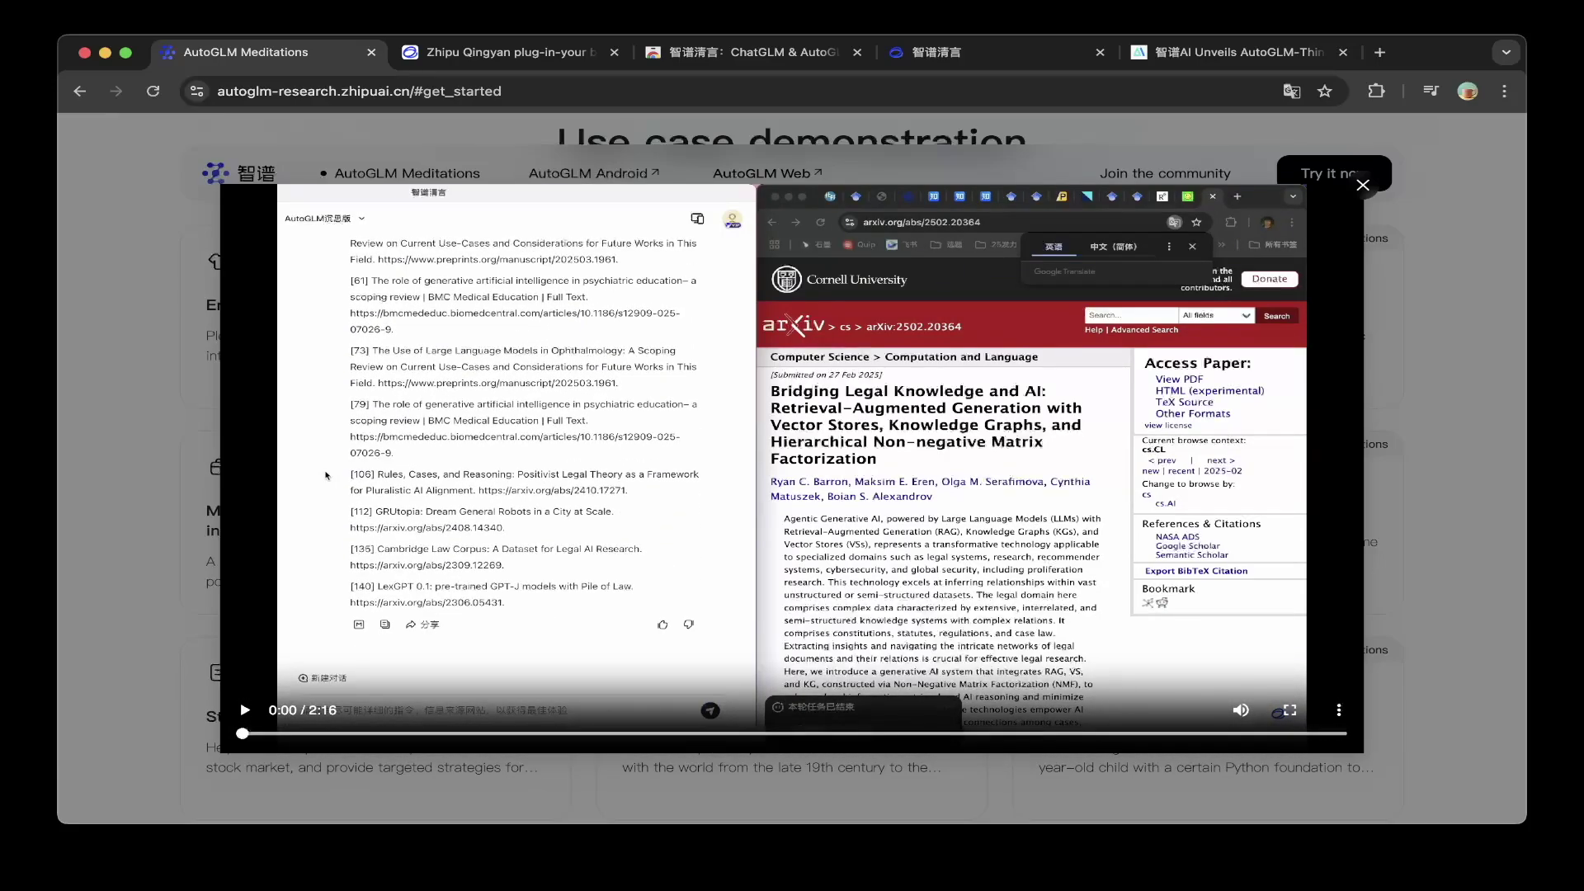
left_click(327, 474)
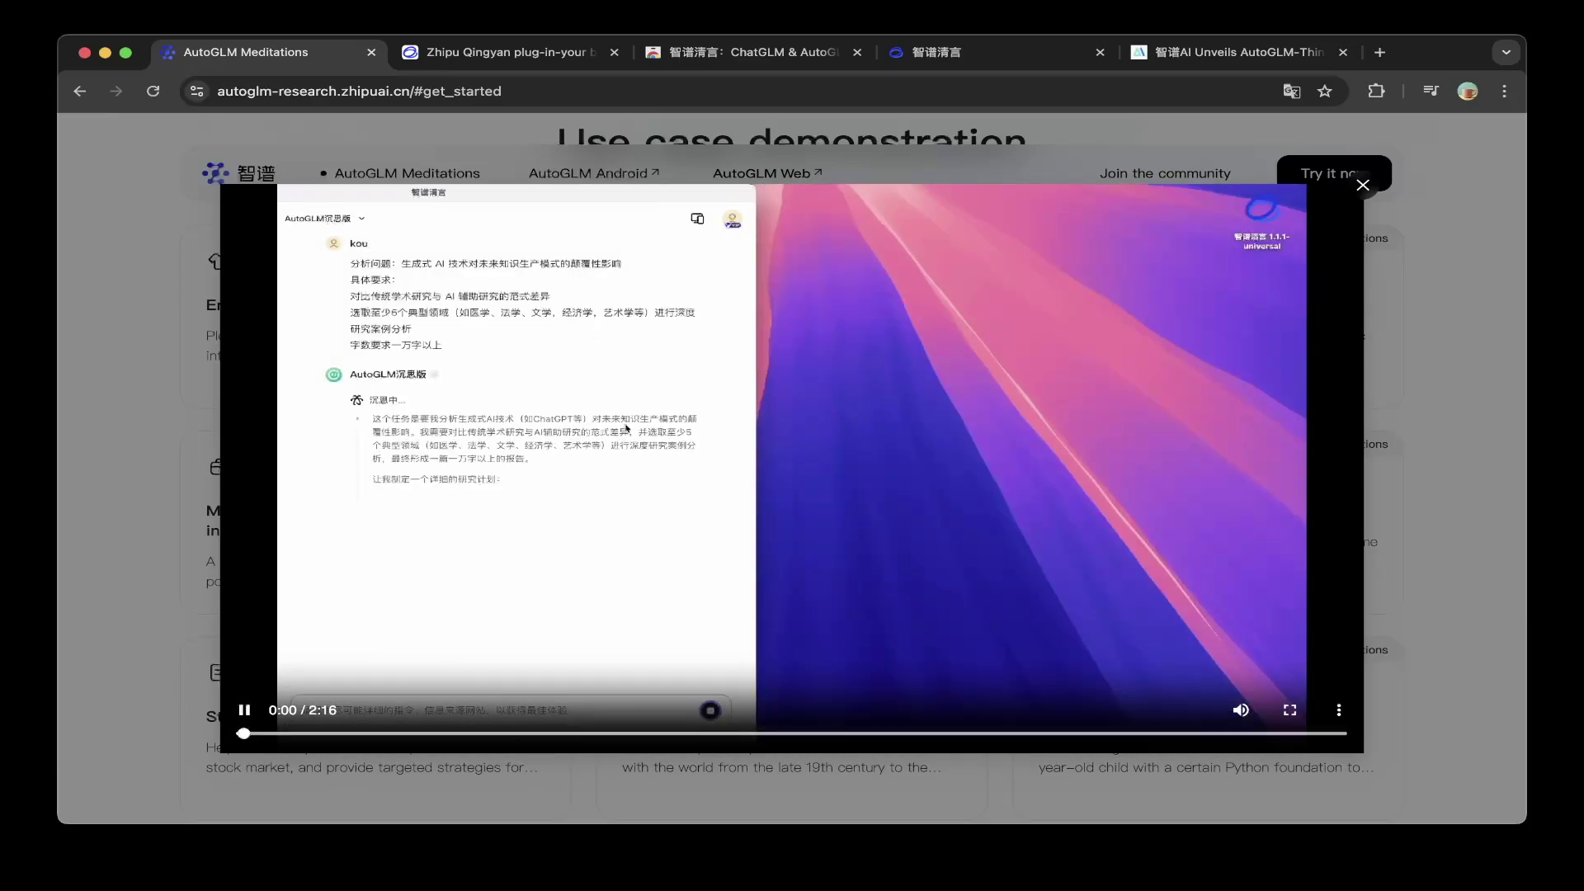
left_click(530, 458)
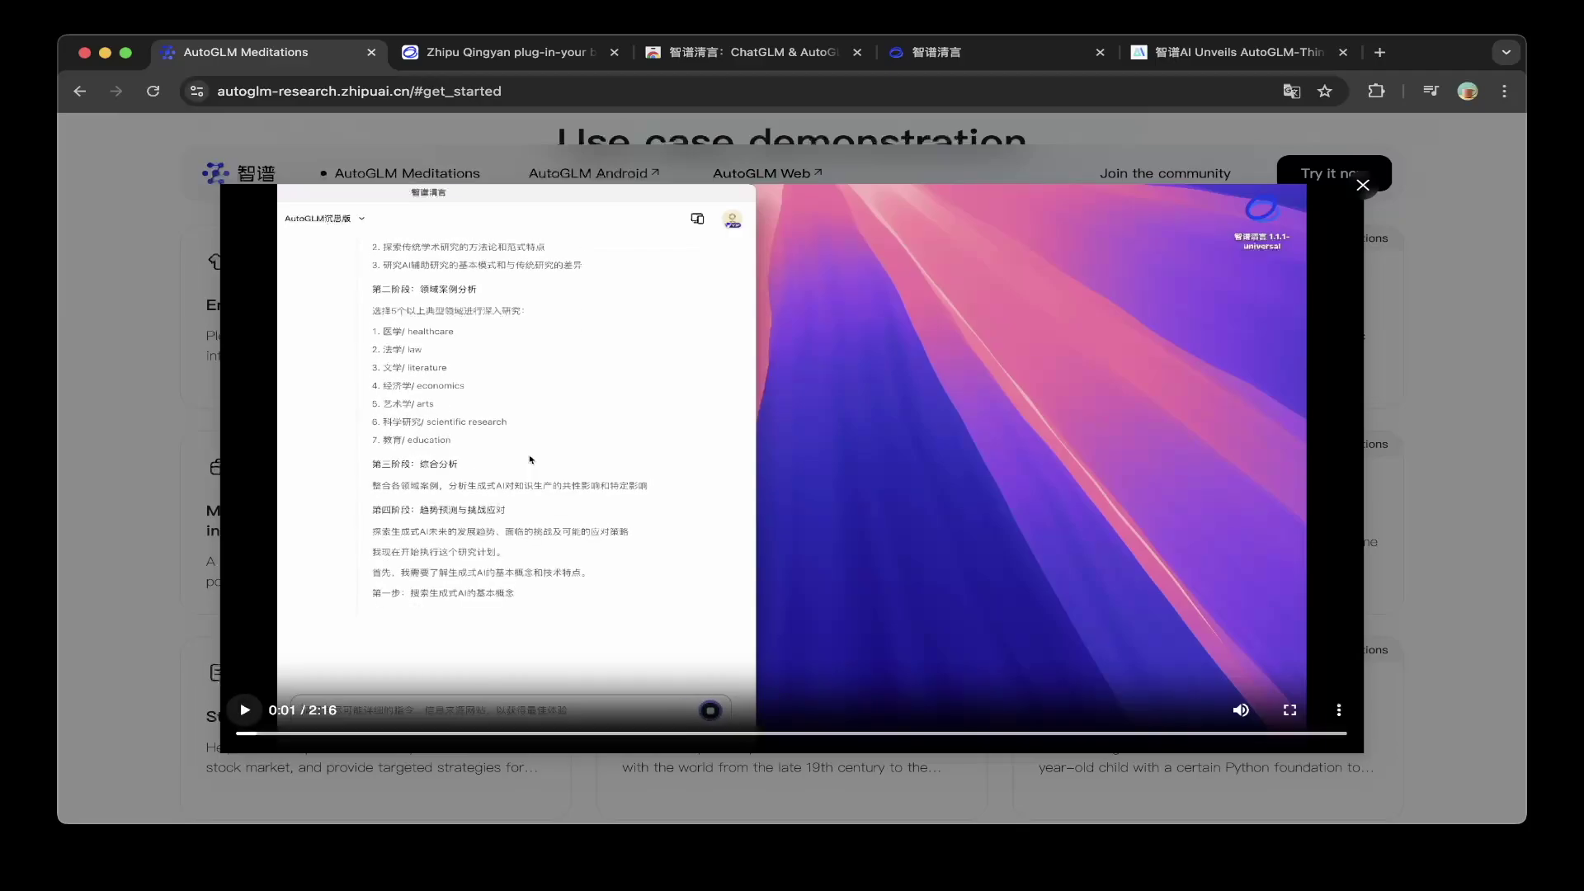
key("Escape")
scroll(793, 372, "up", 1)
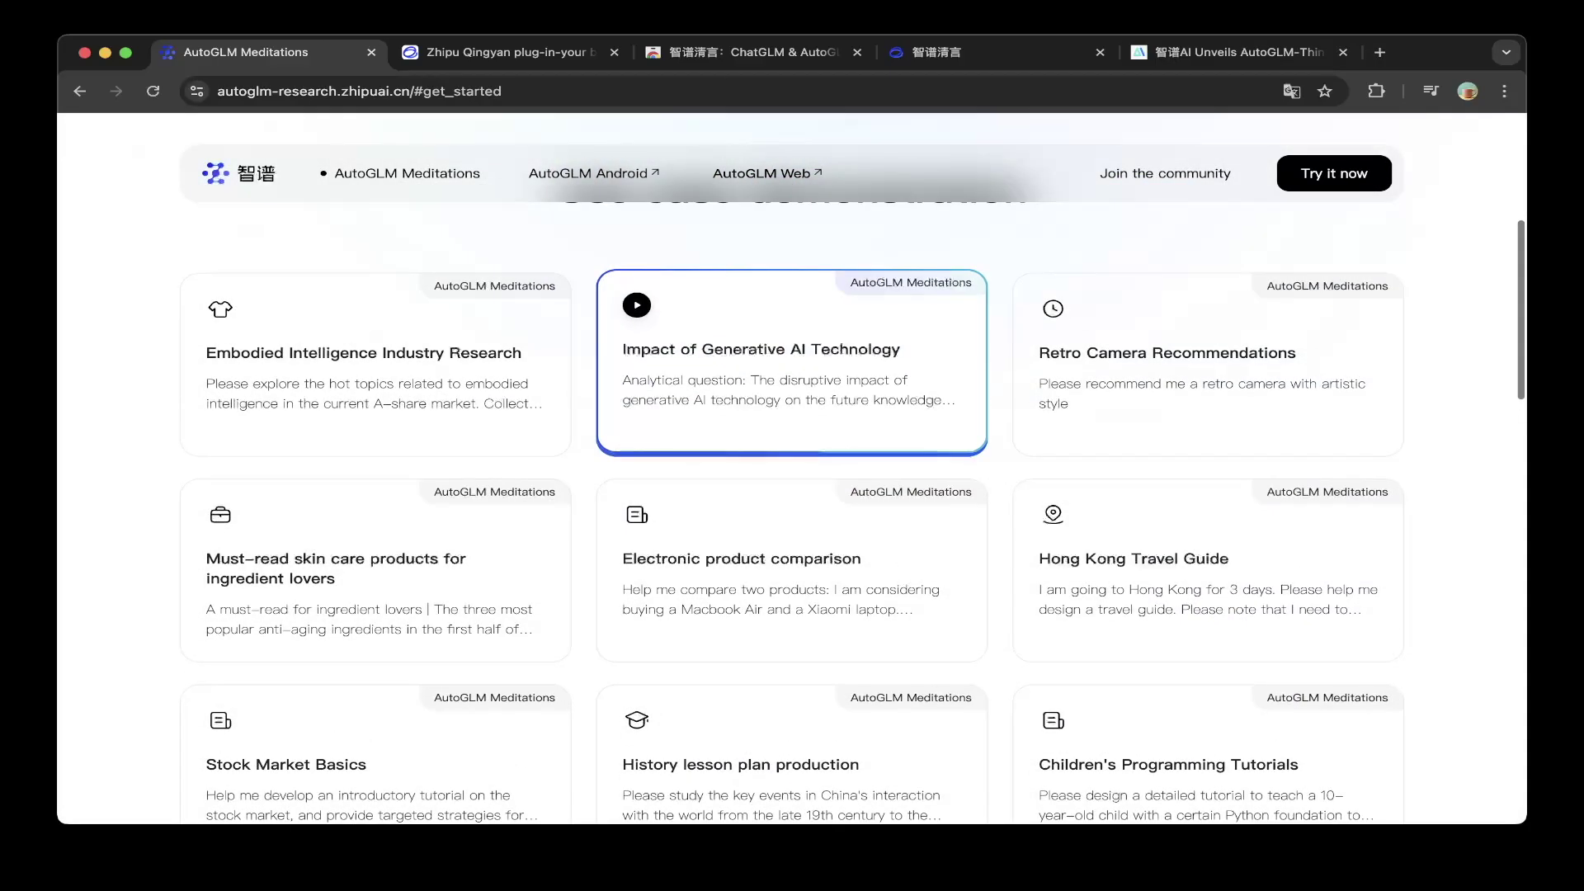
scroll(791, 496, "down", 2)
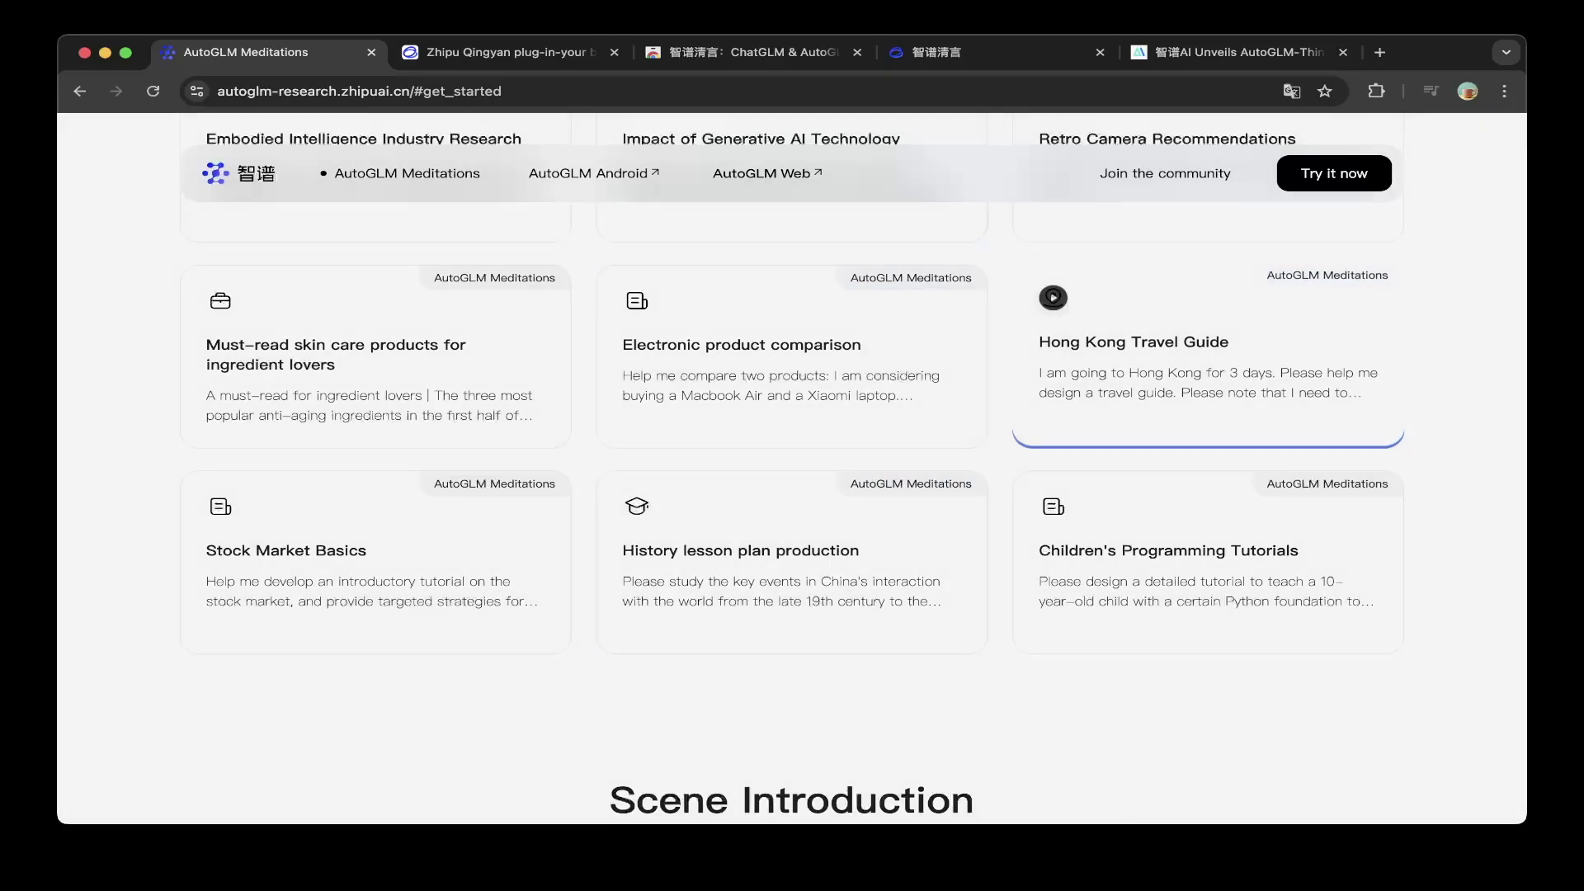
Step: Open the Hong Kong Travel Guide demo and start it playing with the spacebar
left_click(1206, 353)
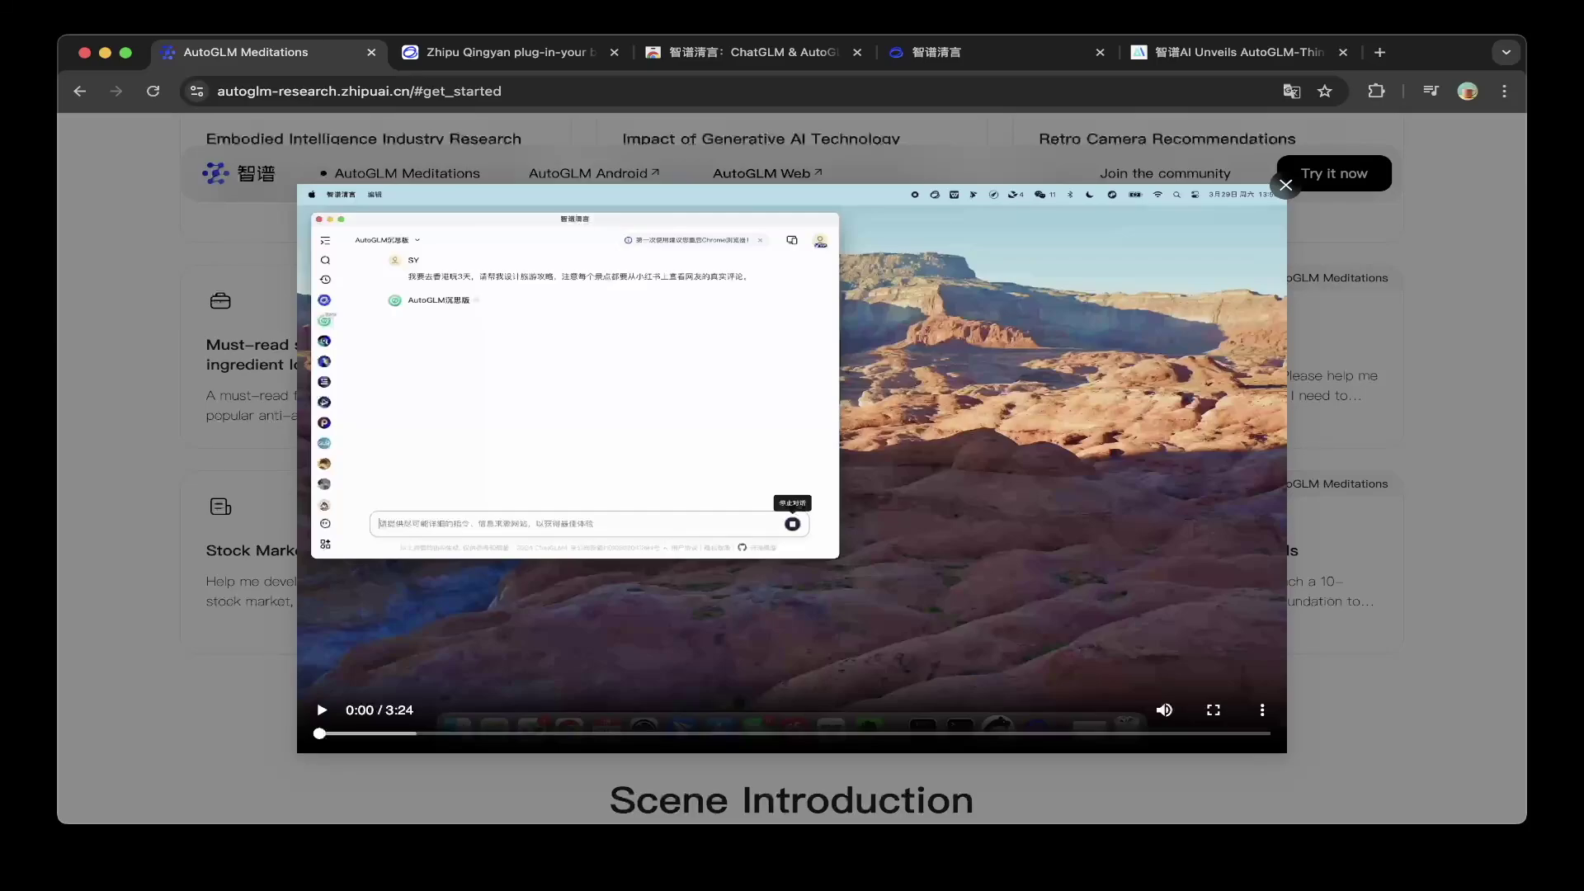
key("space")
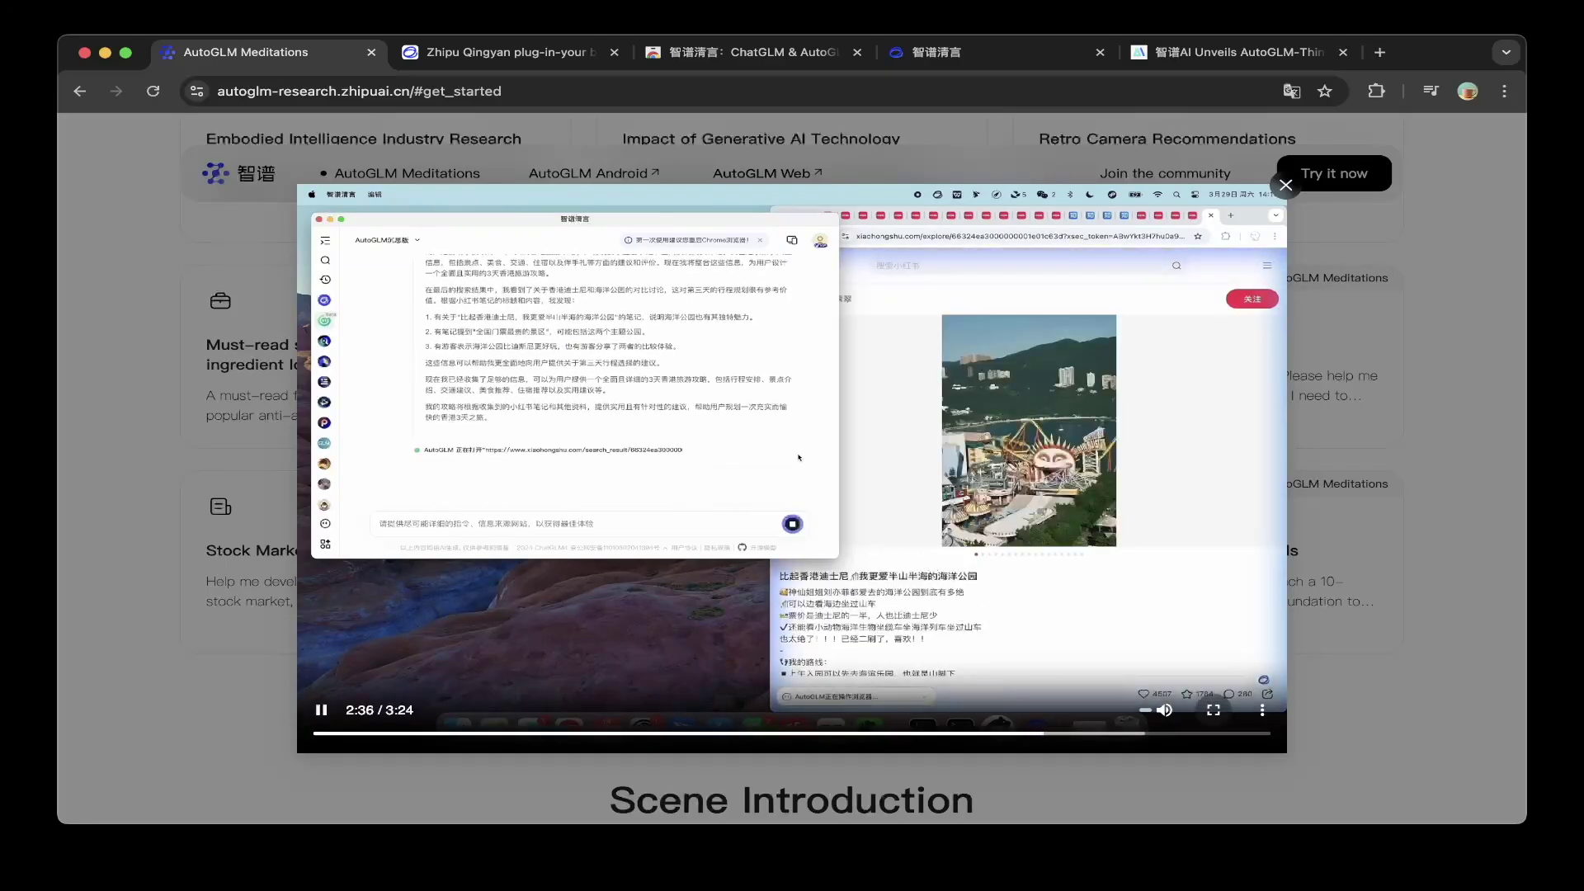
Step: Mute the Hong Kong demo, skip to about 2:58, and briefly view it full screen
left_click(1163, 709)
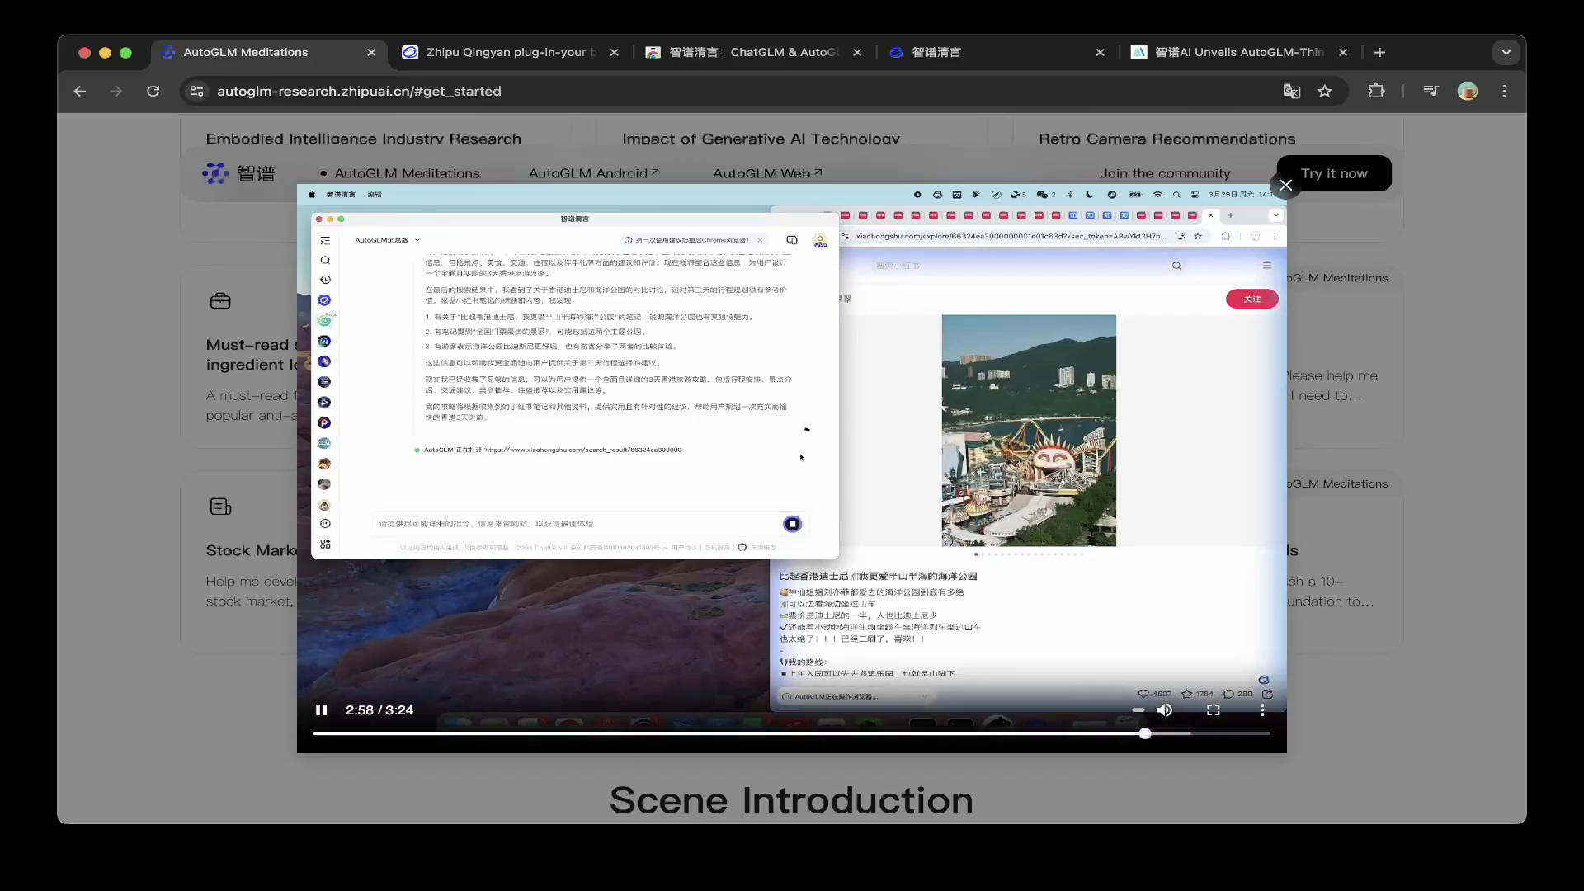
left_click(1146, 734)
key("f")
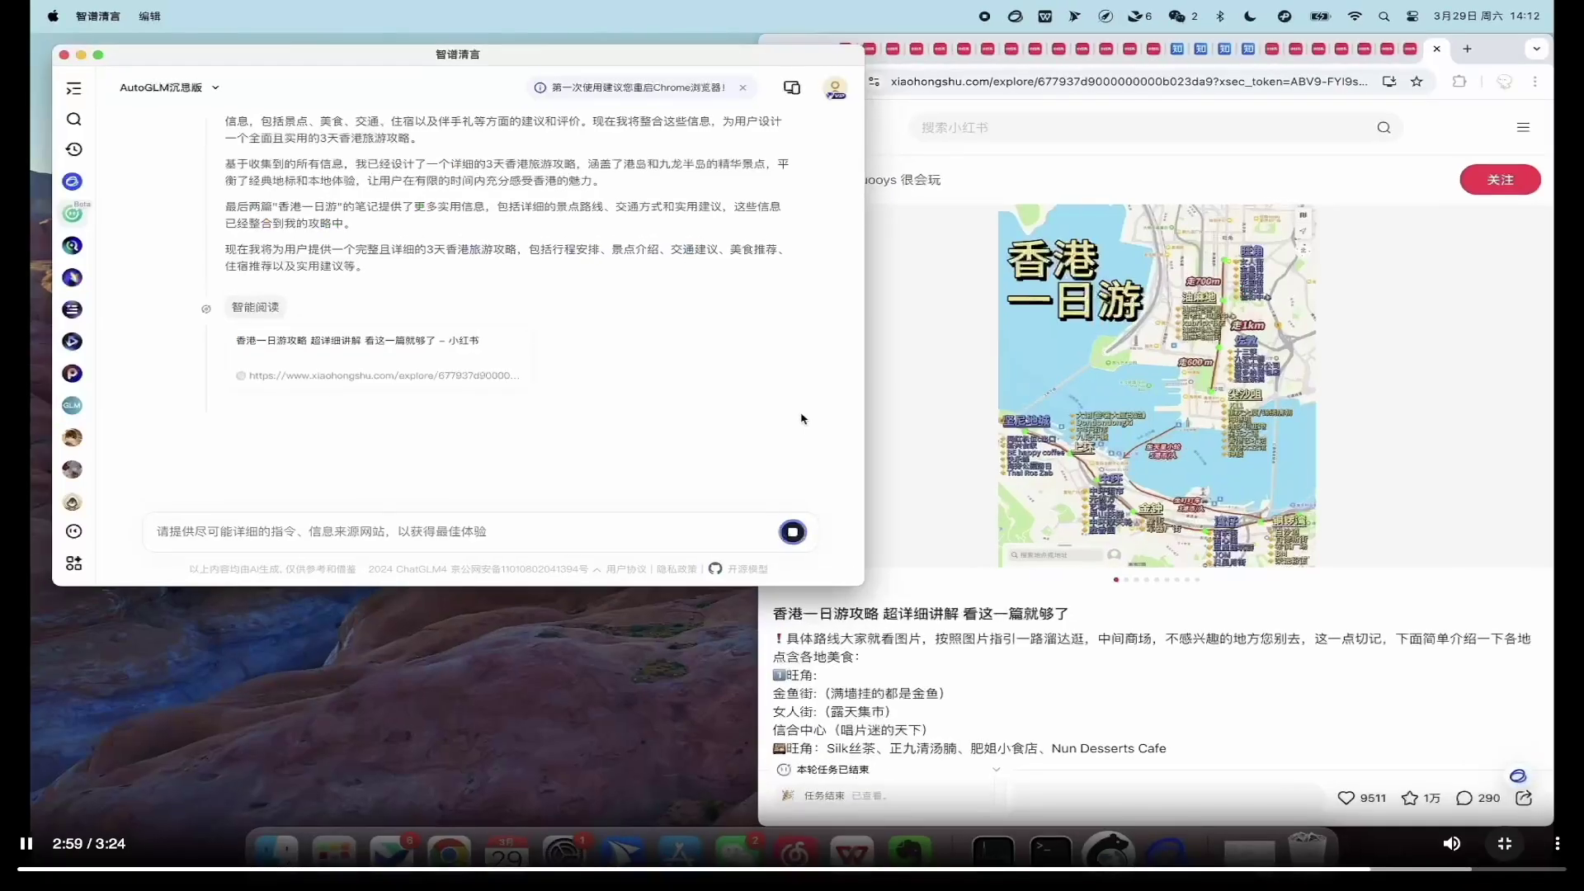
key("Escape")
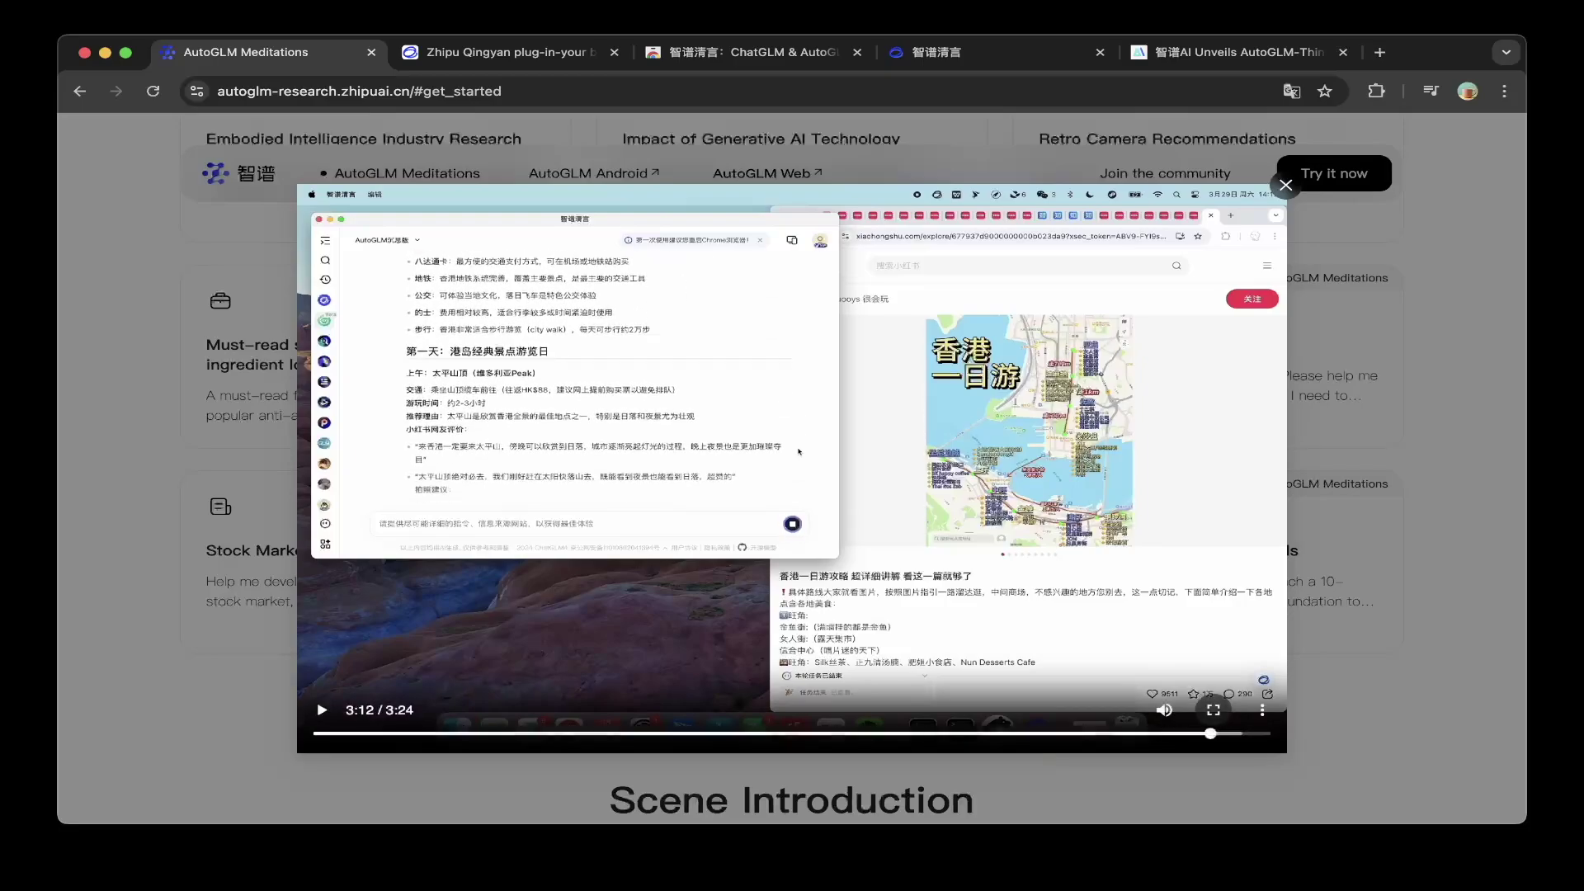
Step: Seek to about 3:13, pause near the Ocean Park ending, then close the overlay
left_click(1215, 732)
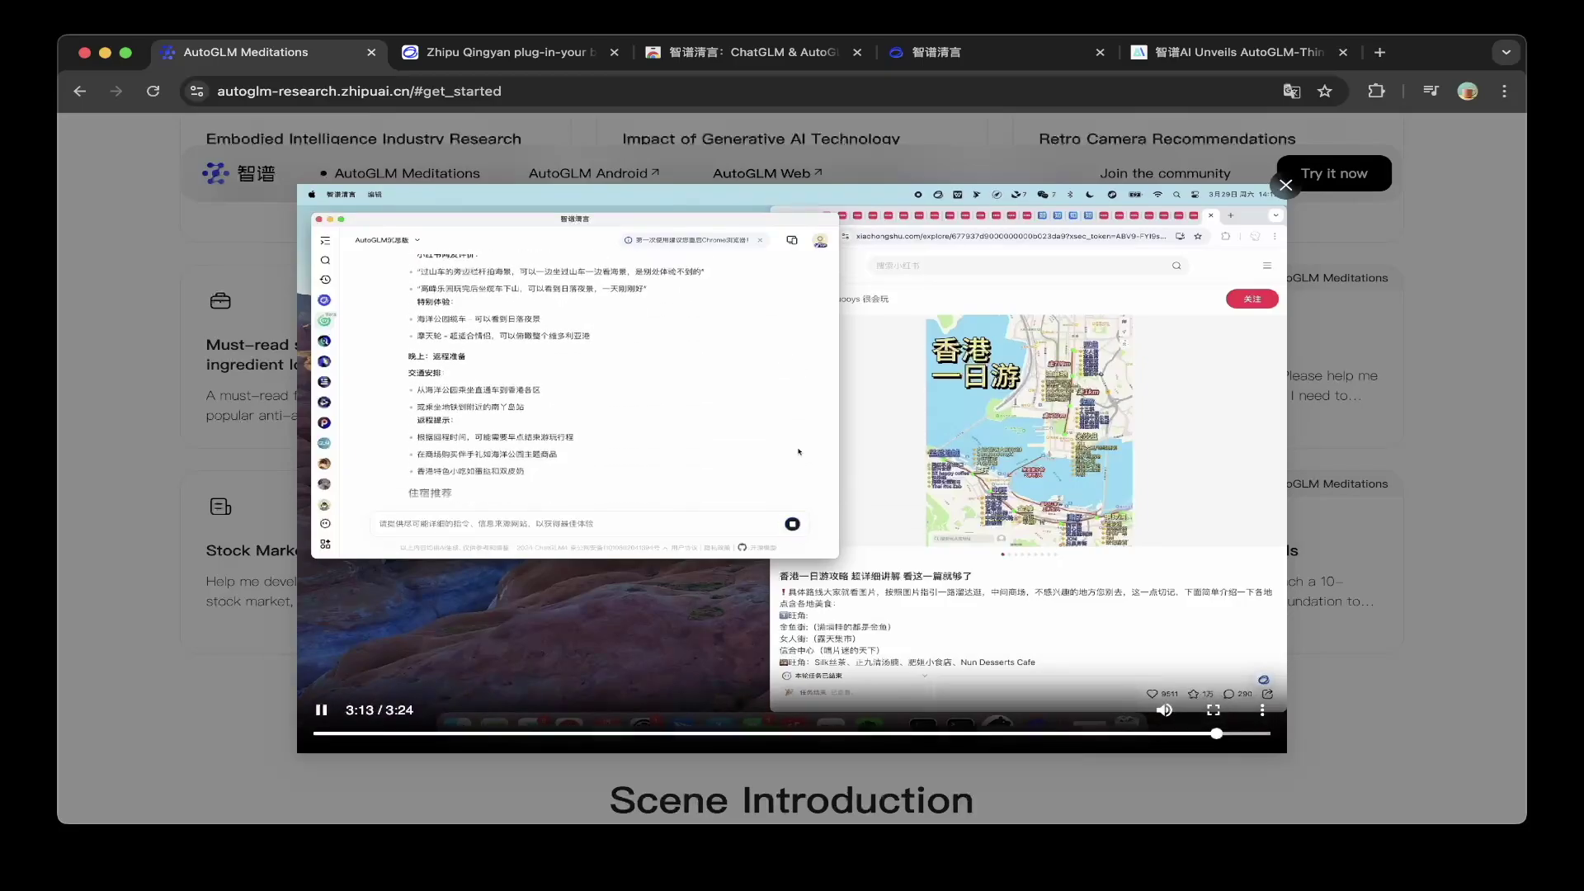
key("Right")
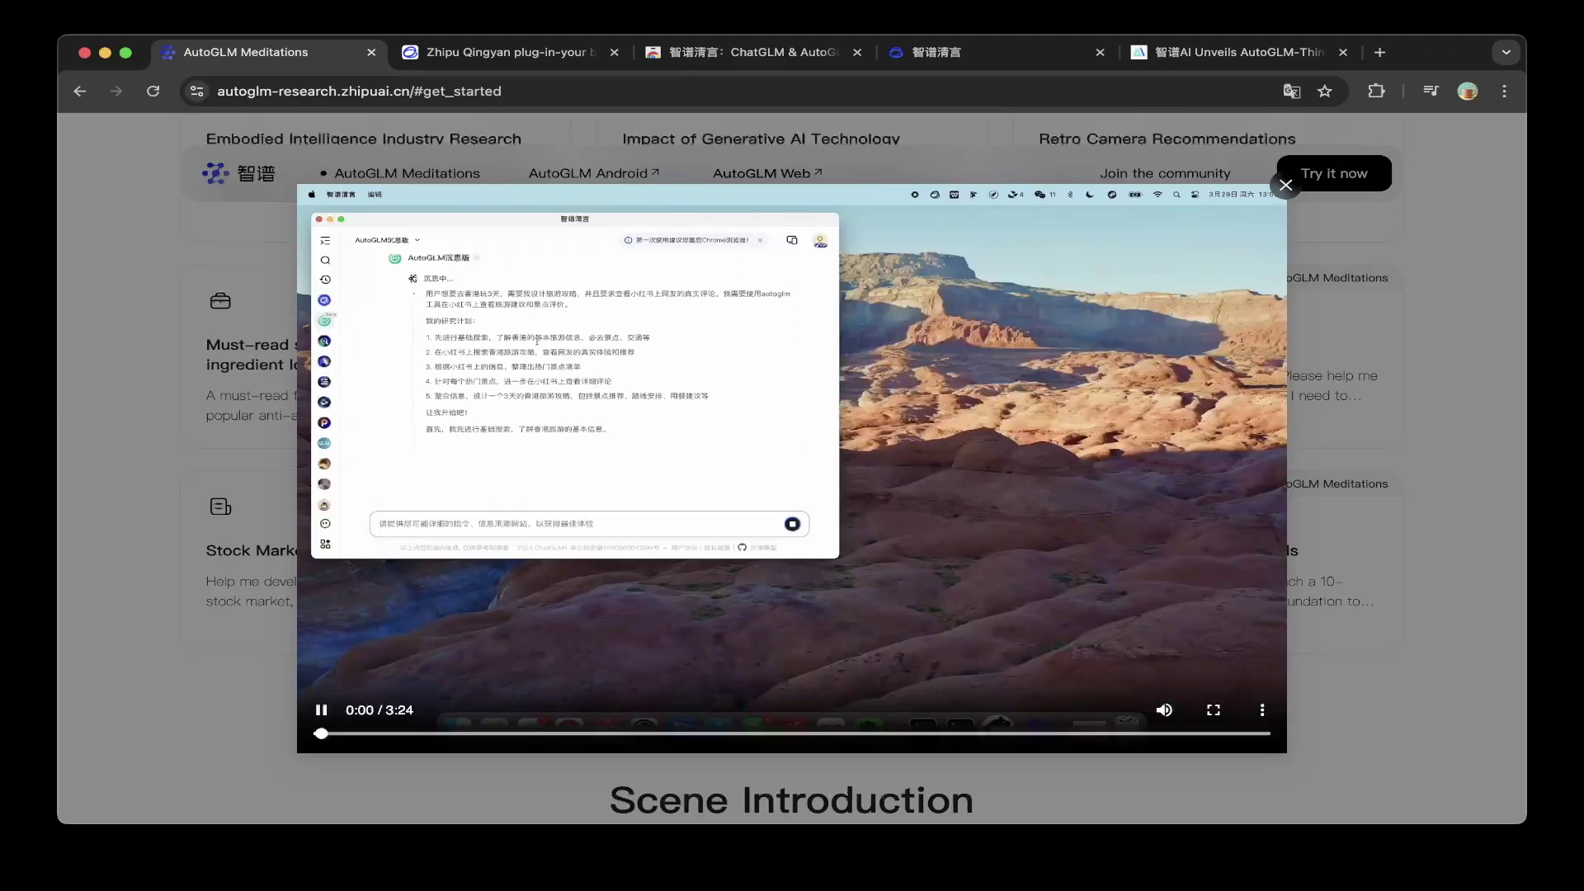
key("space")
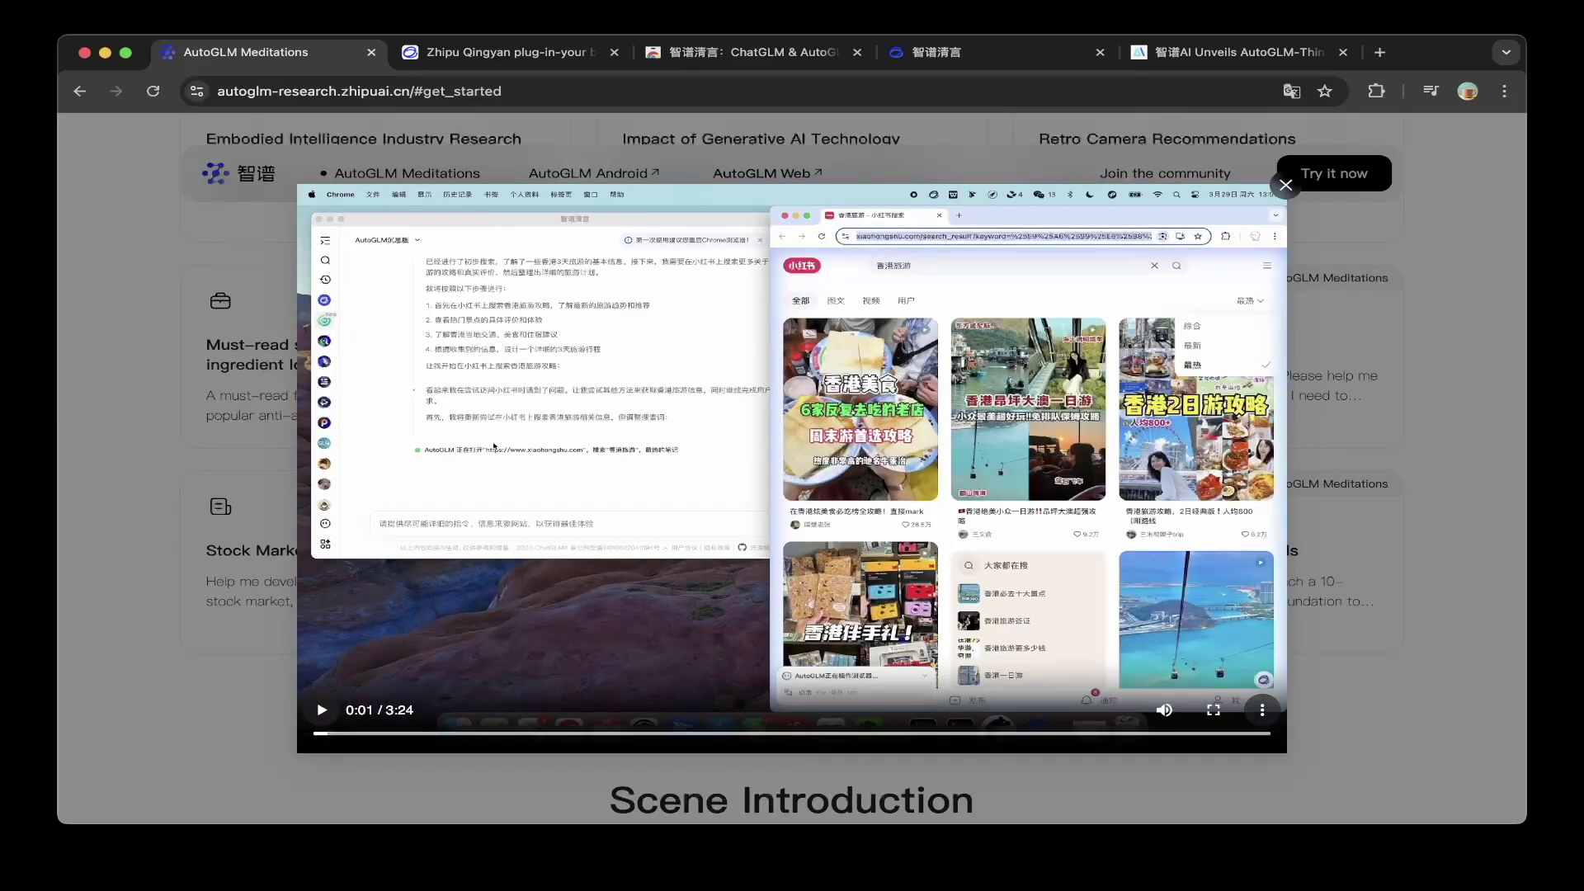
key("Left")
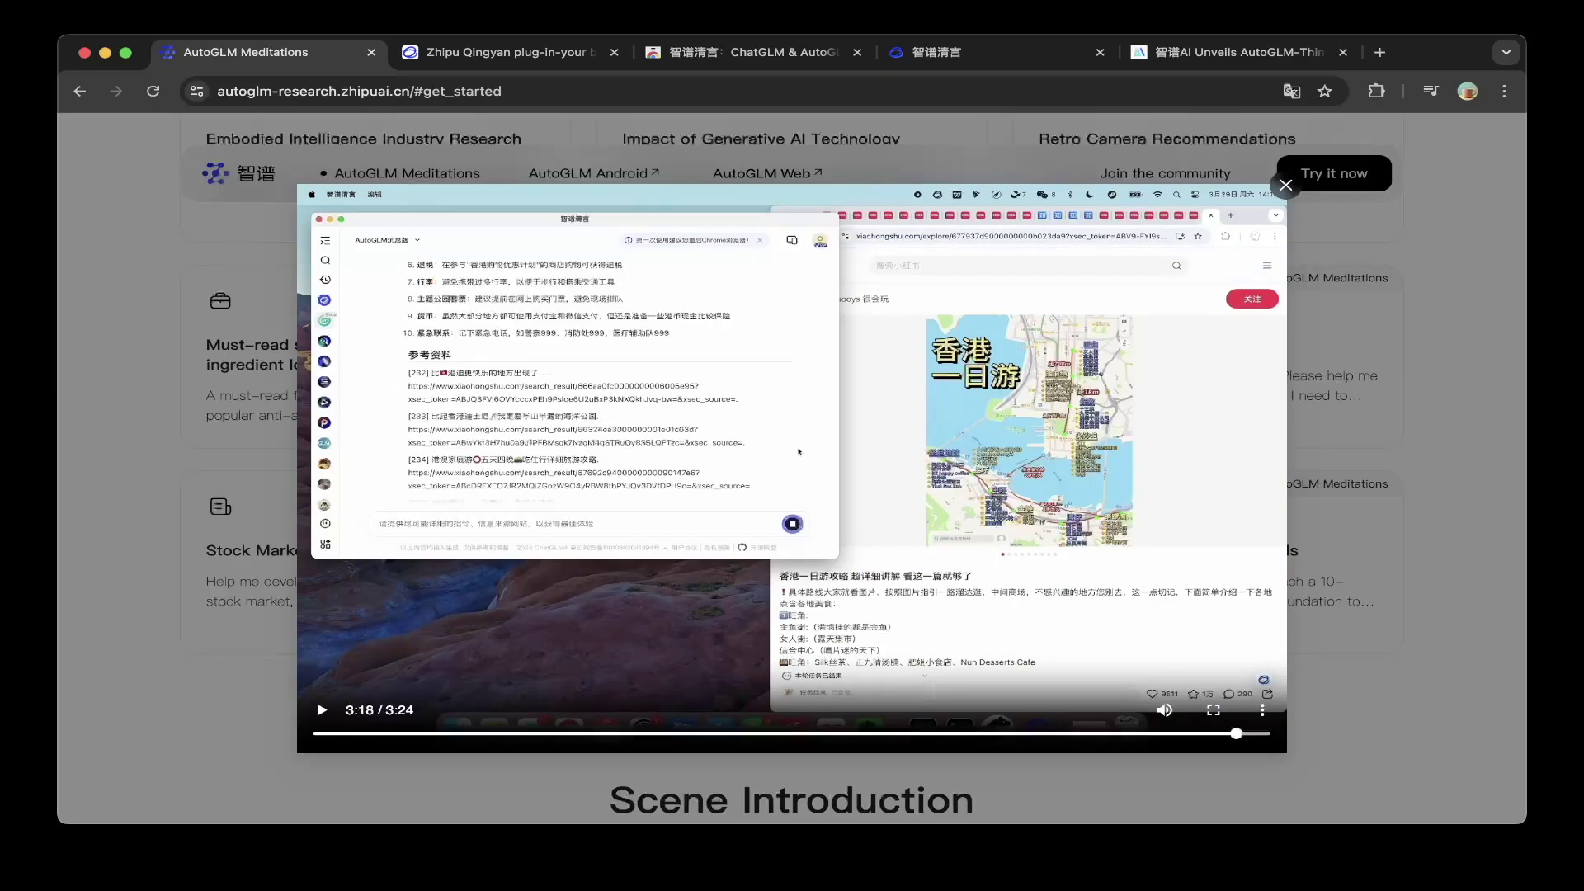
key("Left")
key("Left")
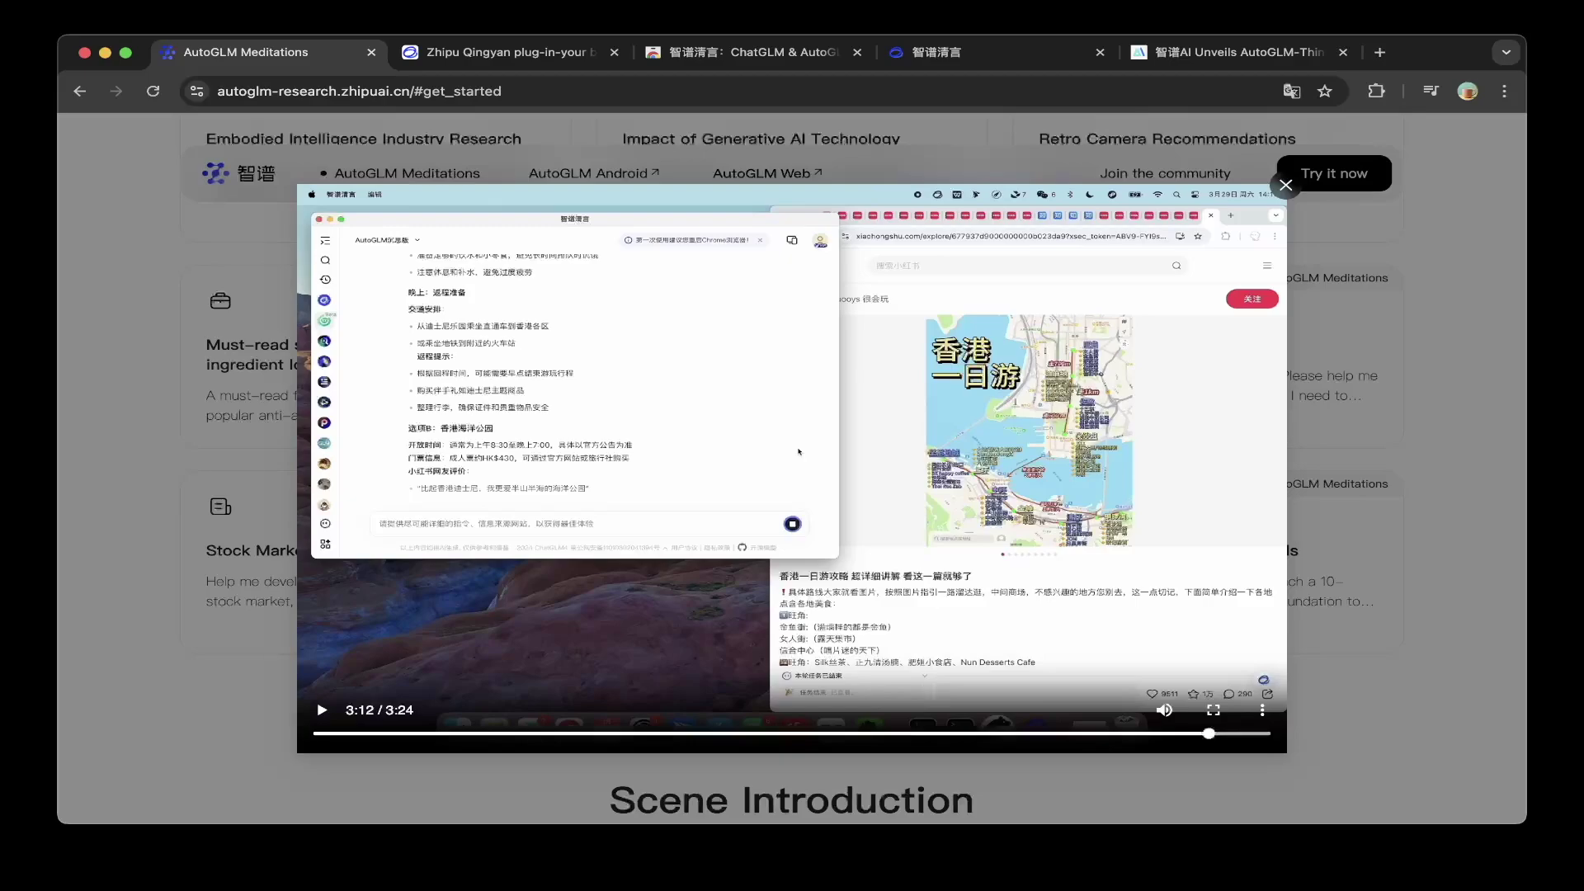
left_click(1212, 708)
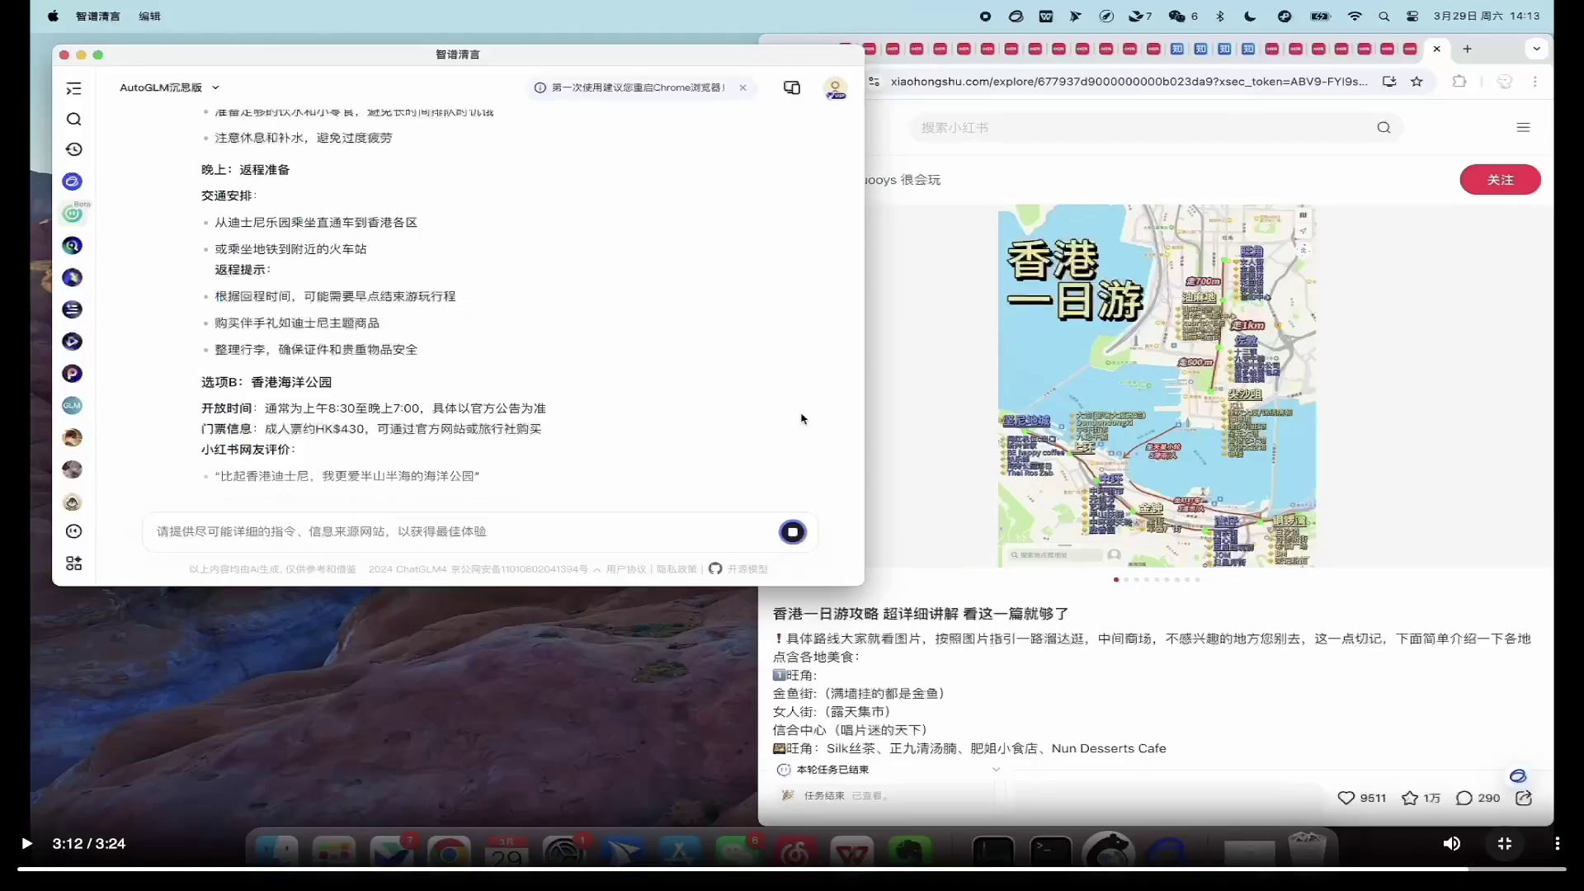
key("Escape")
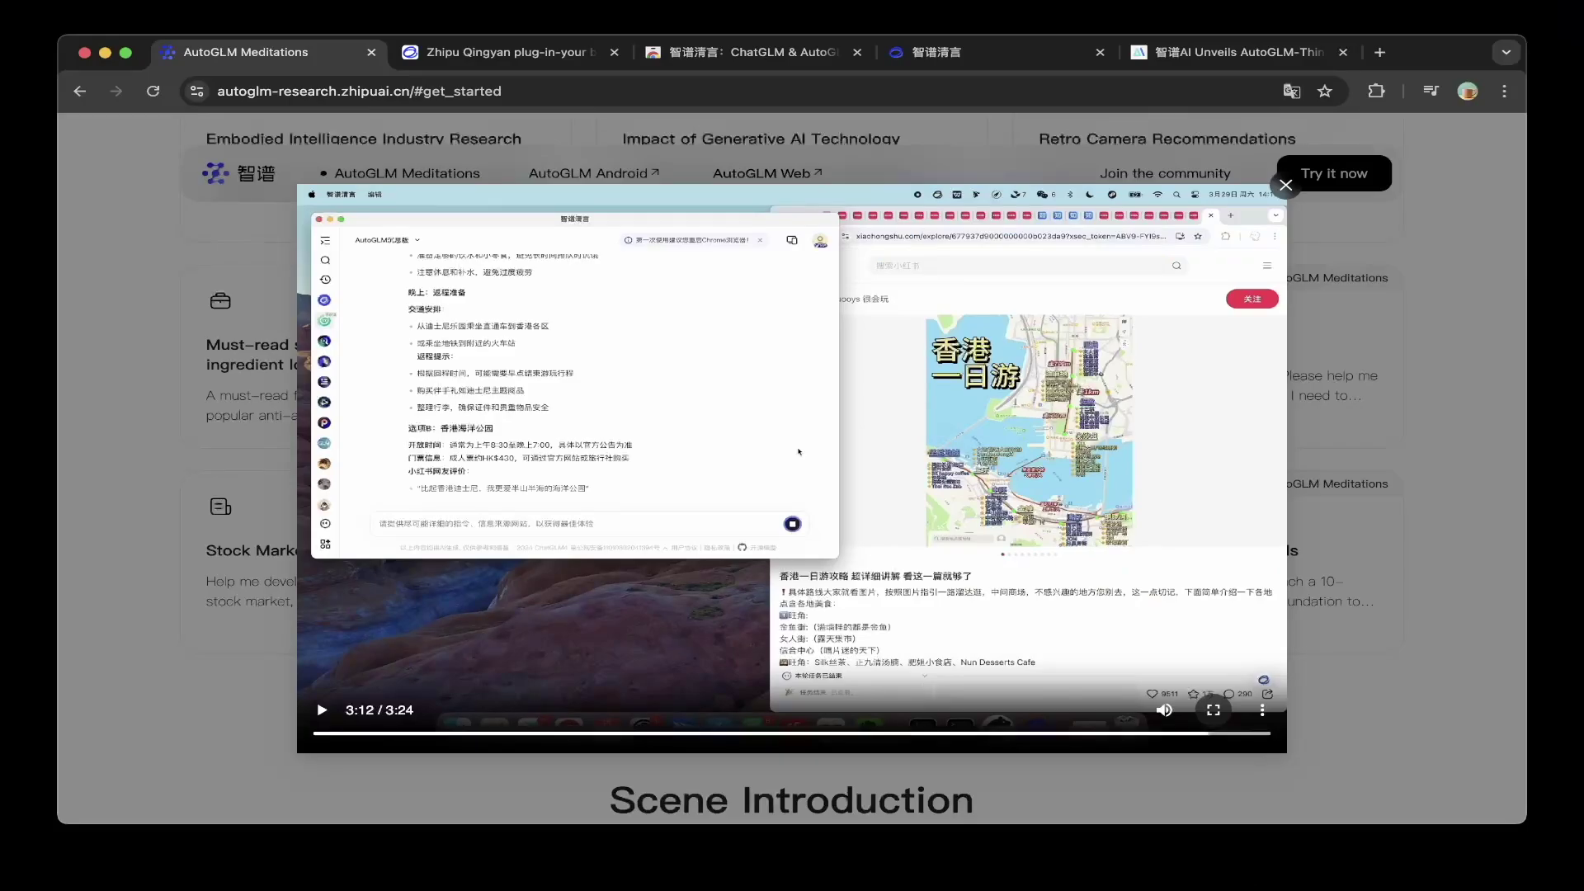
left_click(1286, 185)
scroll(792, 446, "down", 3)
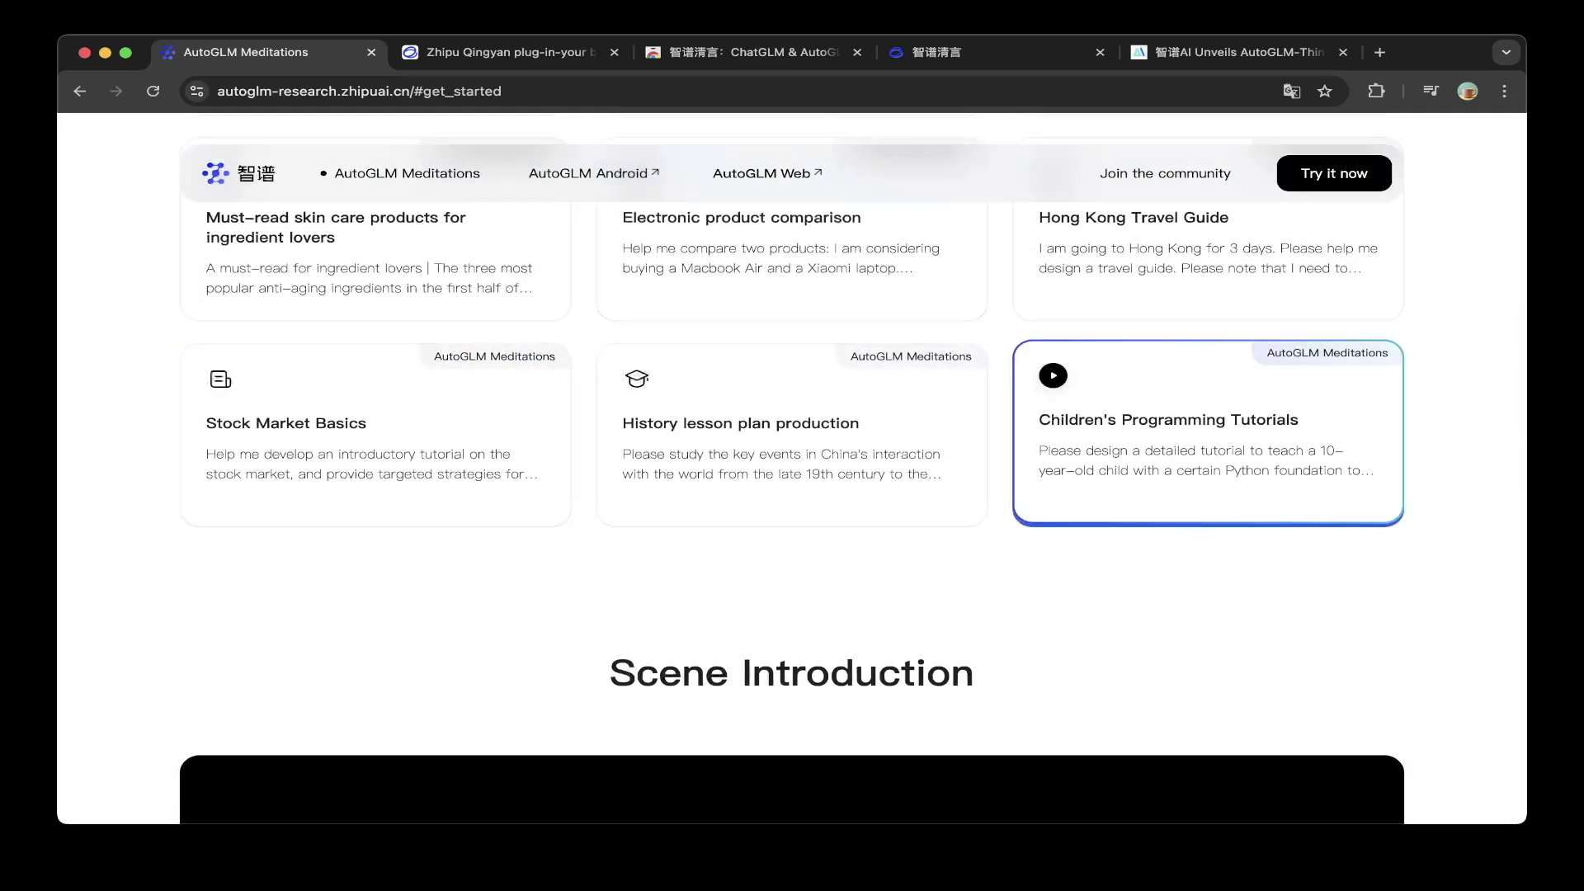
Step: Open the 2:33 Children's Programming Tutorials demo about a Python chatbot for a 10-year-old
left_click(1208, 432)
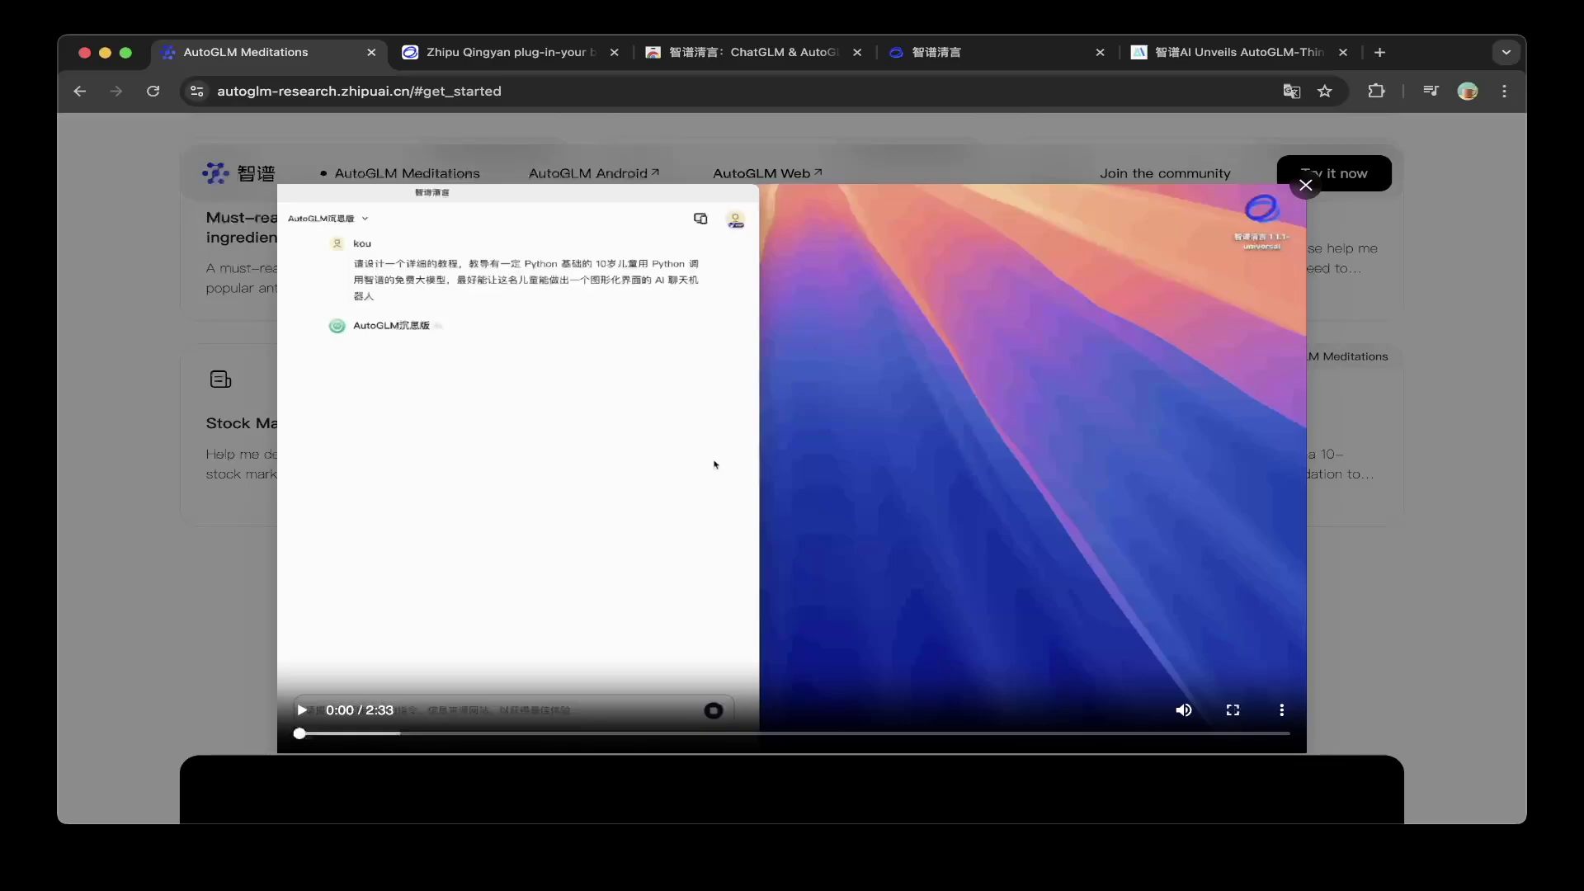
Step: Play the Children's Programming demo and skip ahead to 1:16, then to about 1:36
mouse_move(716, 465)
left_click(715, 464)
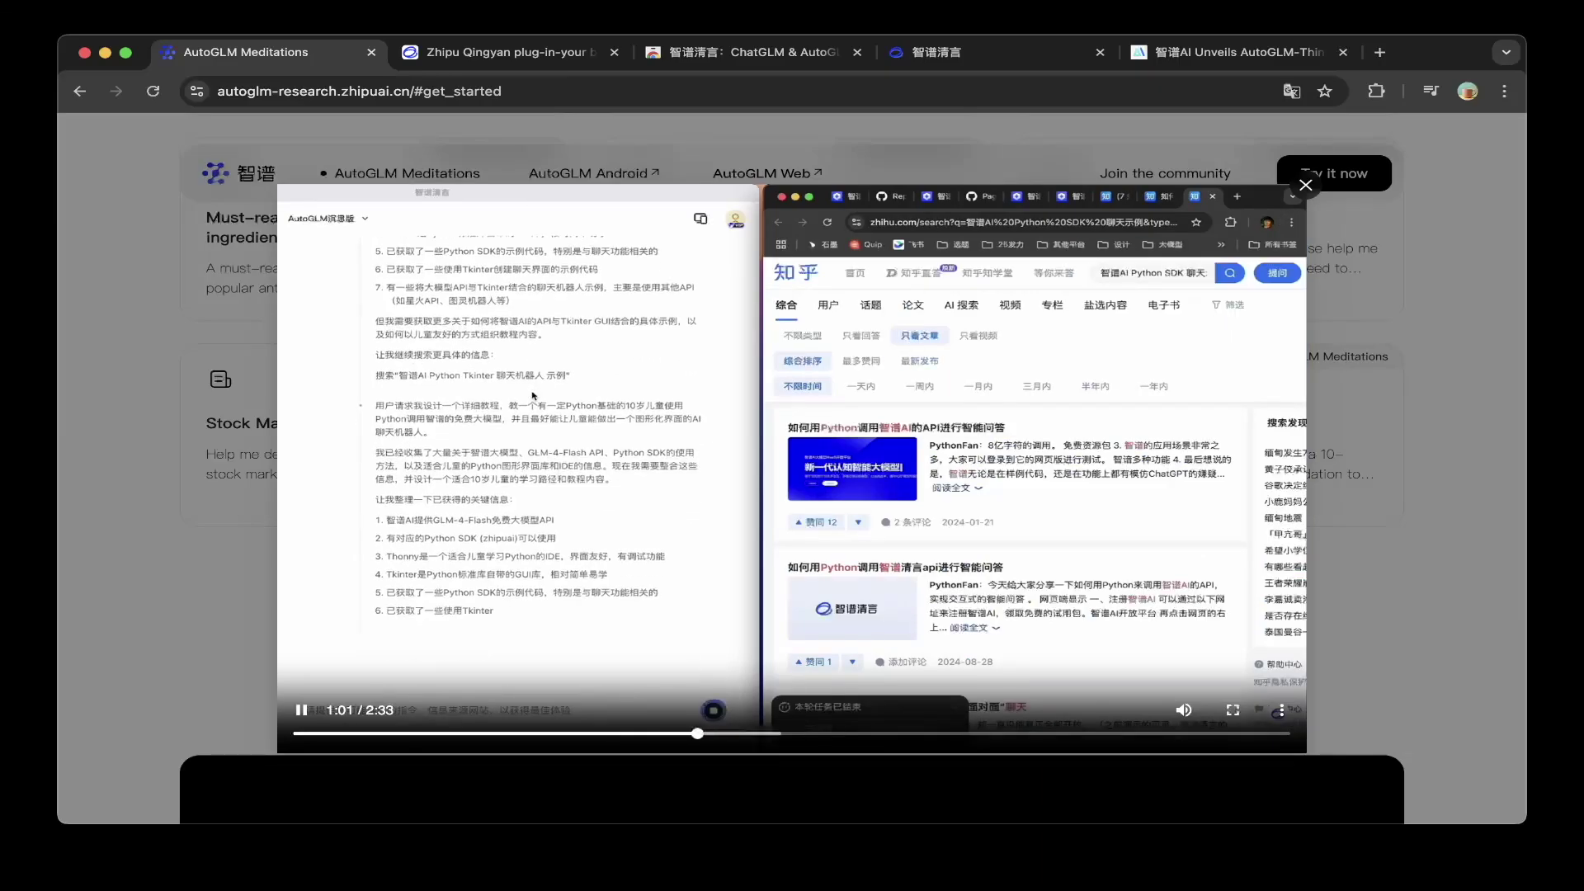
left_click(790, 733)
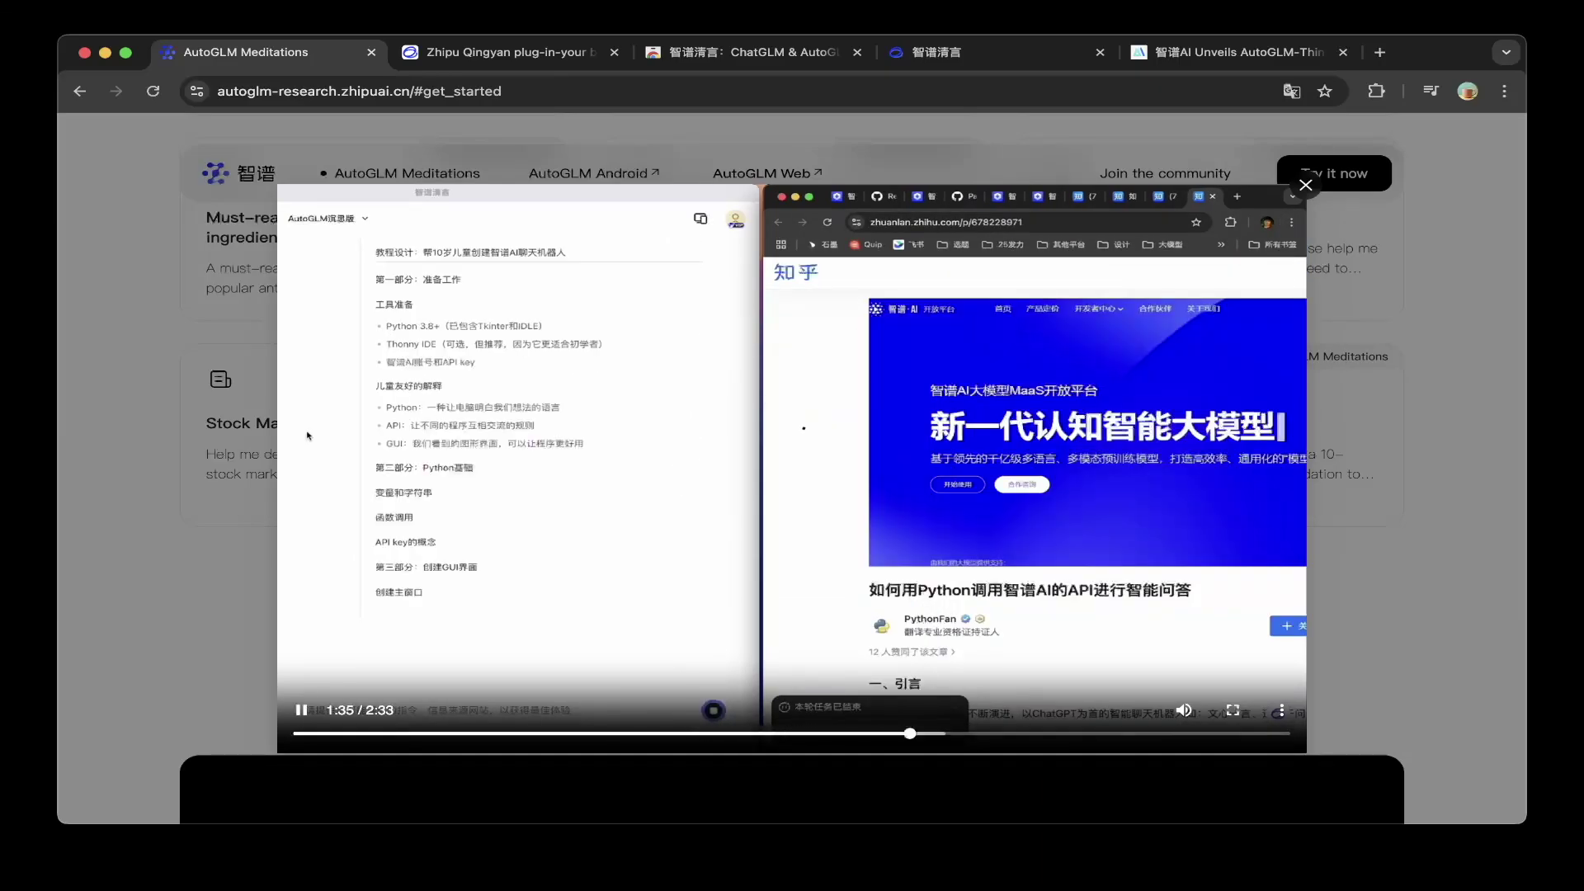
left_click(919, 735)
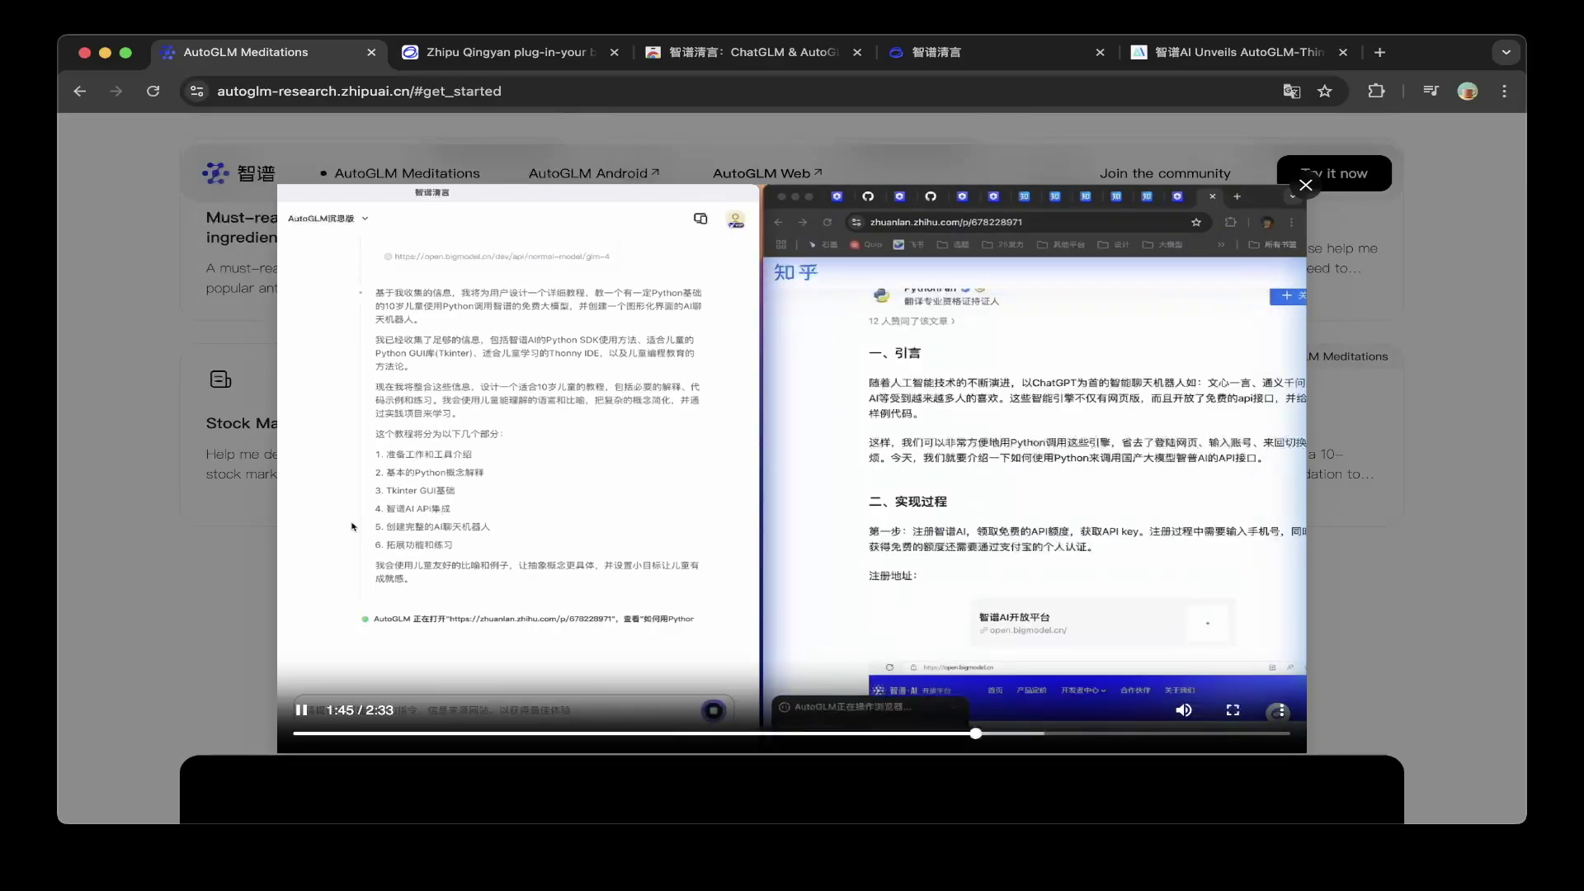
Step: Pause the children's Python chatbot demo as it nears the 2:21 glm-4 code view
left_click(351, 527)
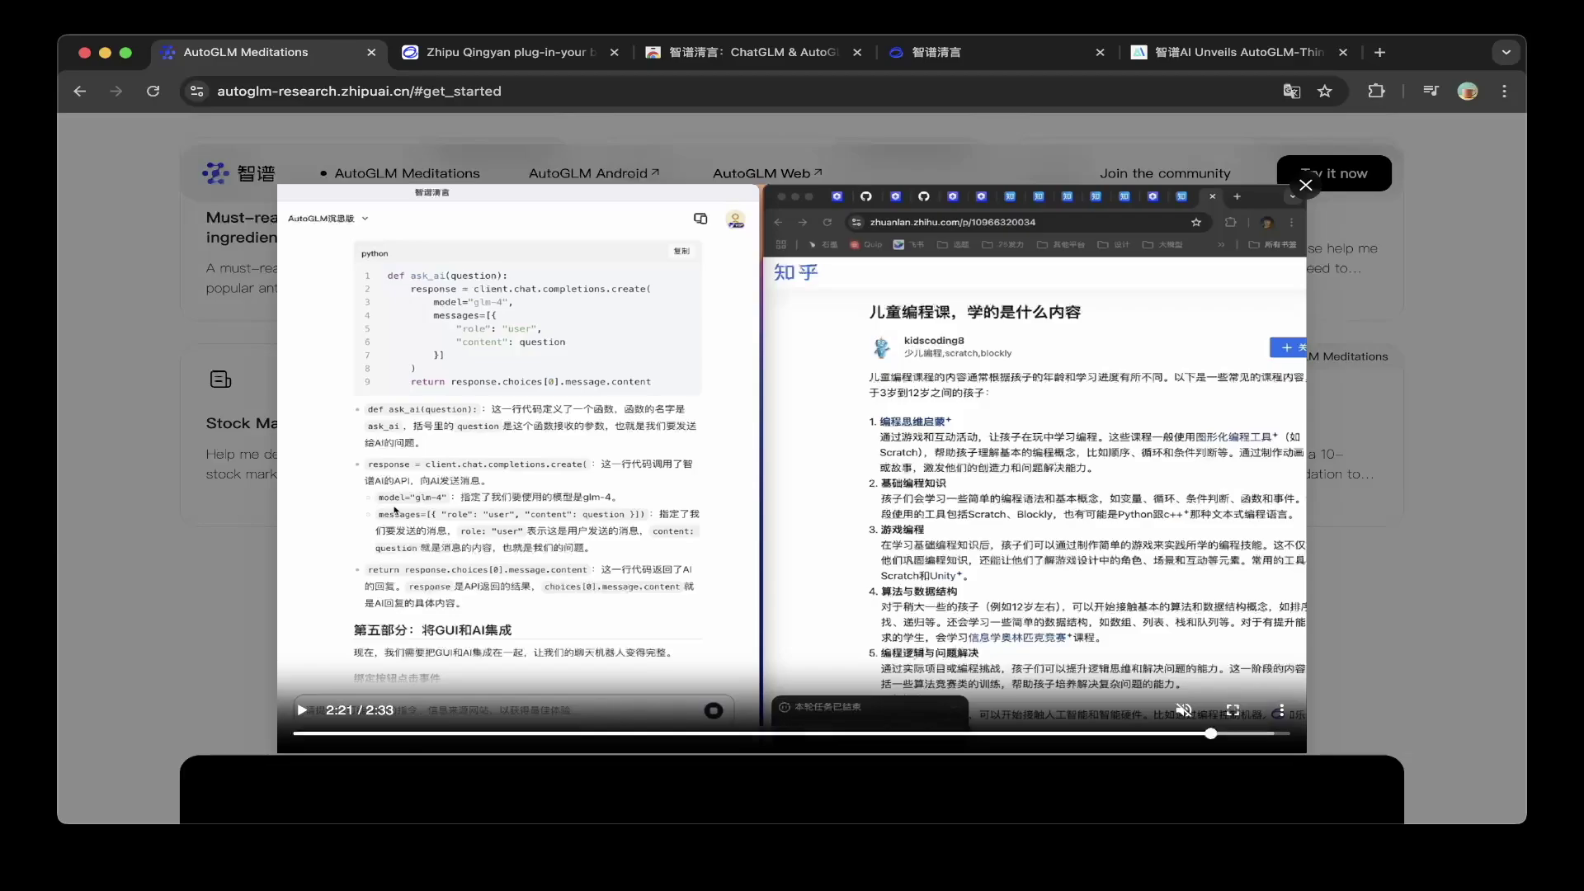
Step: Rewind the Children's Programming demo, view it briefly fullscreen, then close it
key("Left")
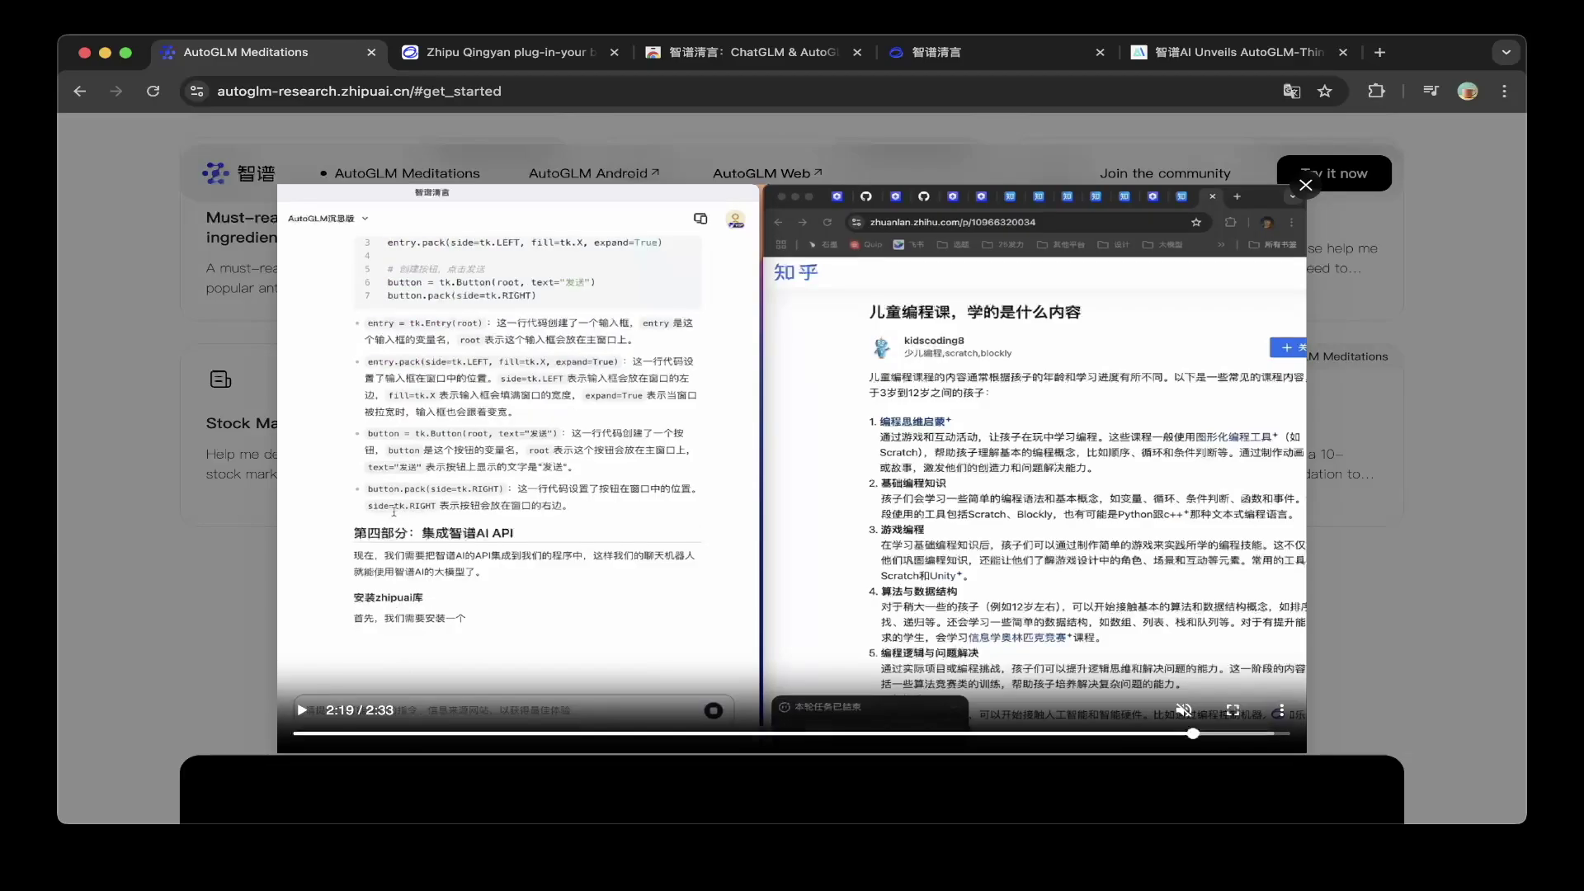
key("Left")
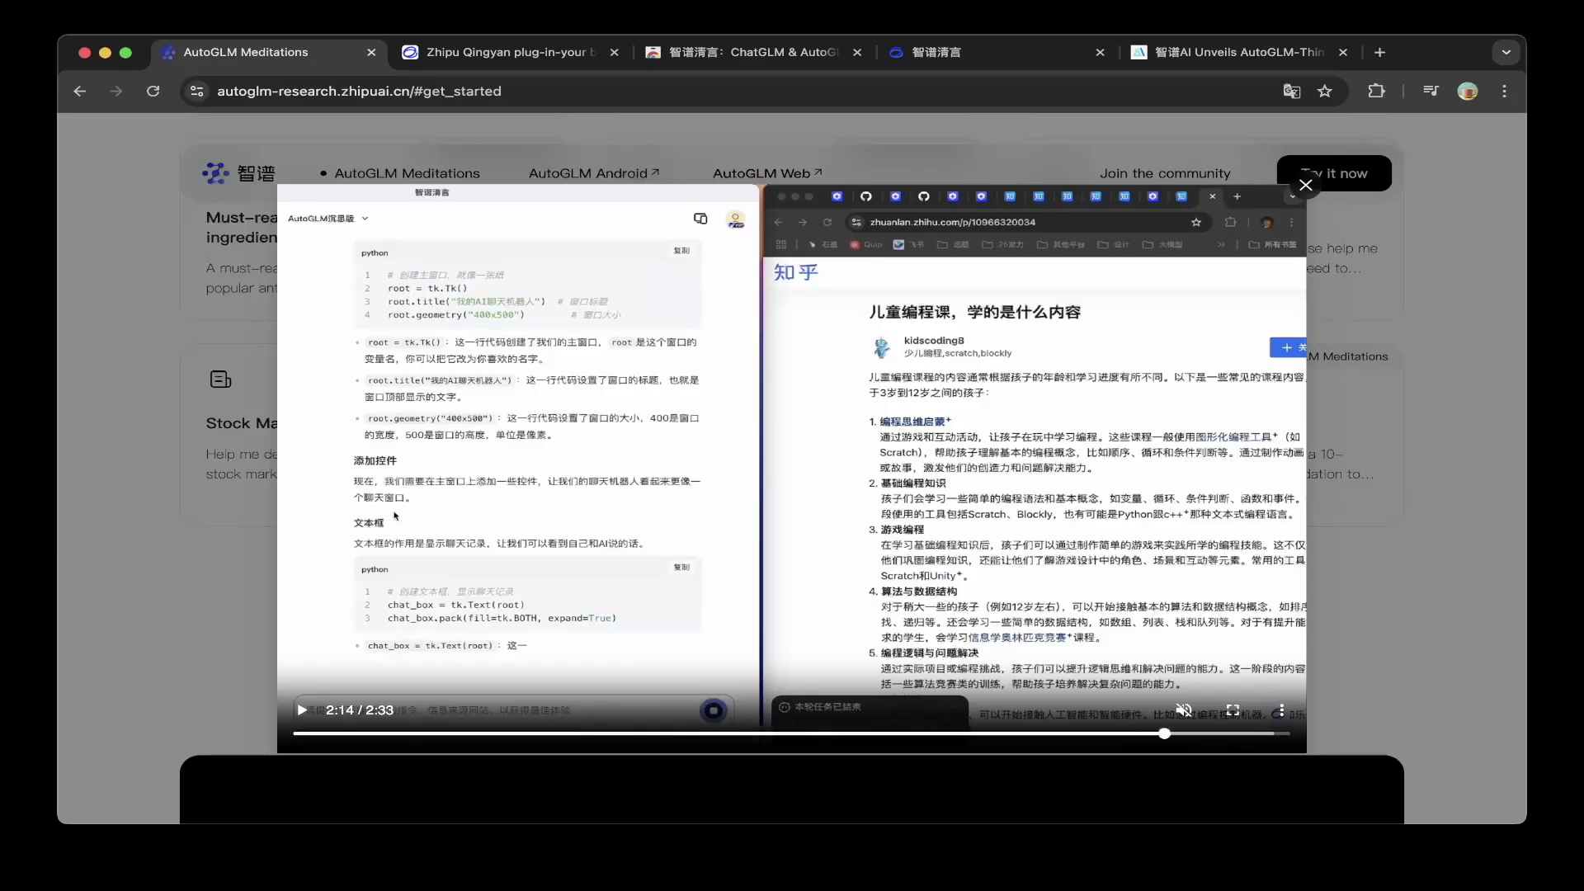
key("Left")
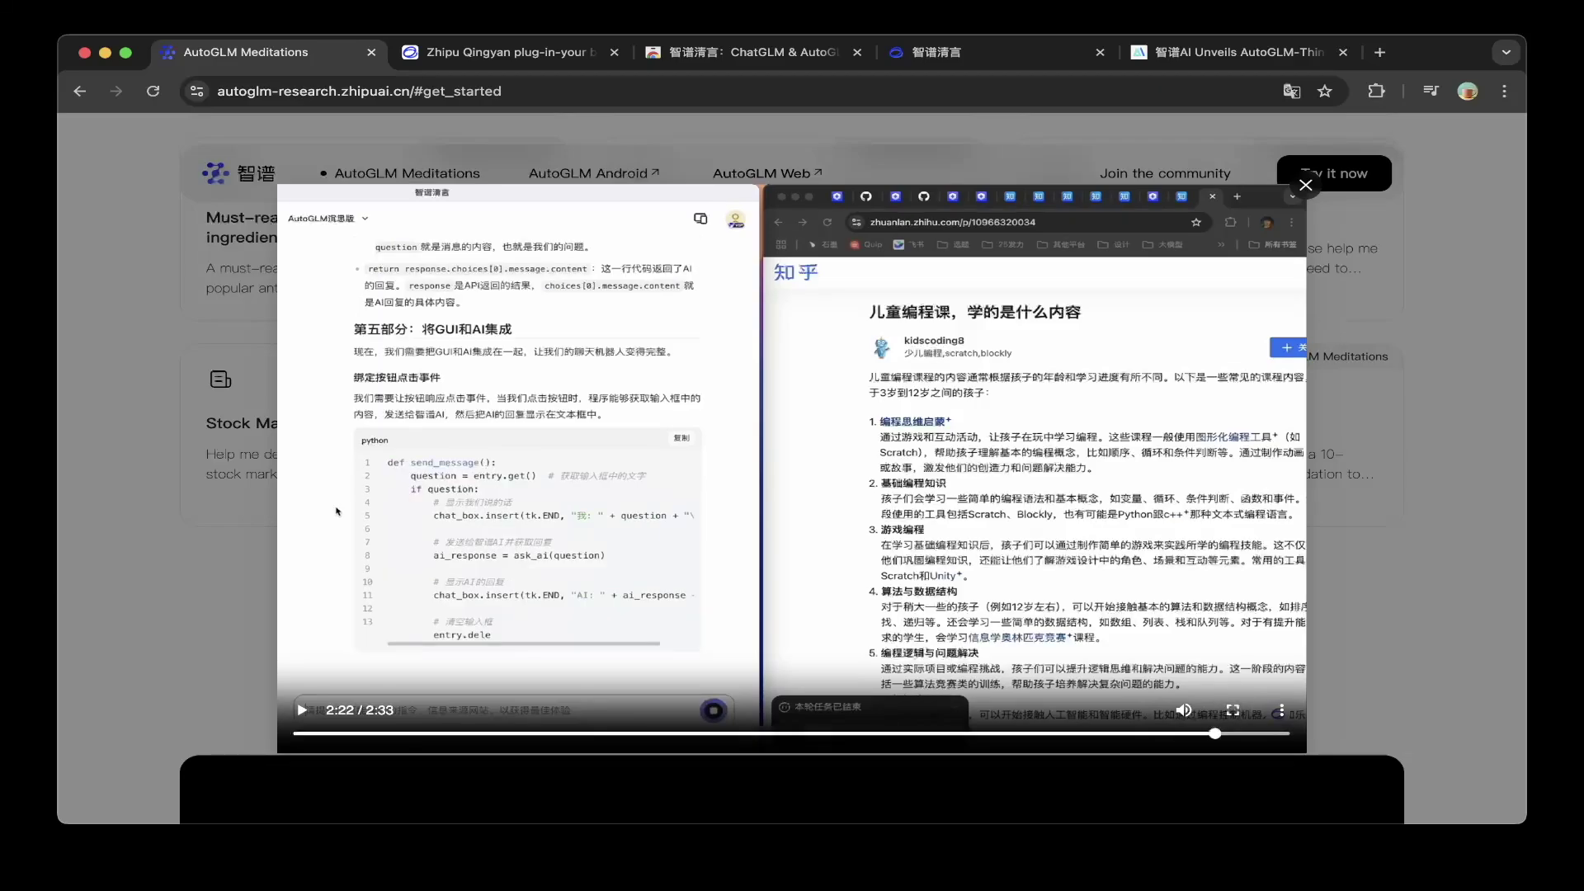
left_click(1232, 709)
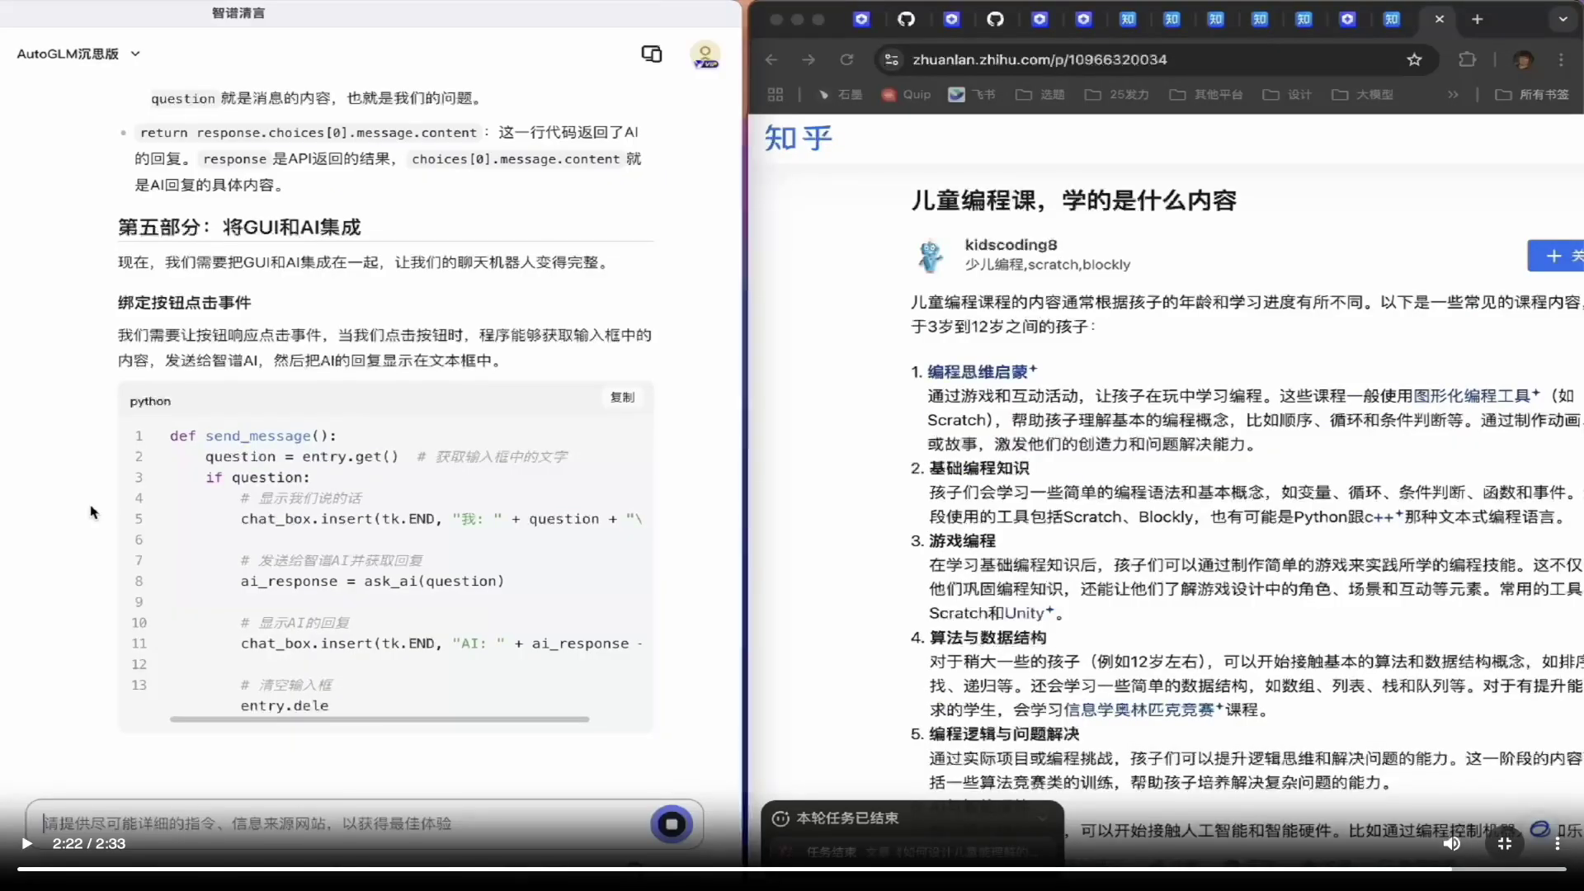
key("Escape")
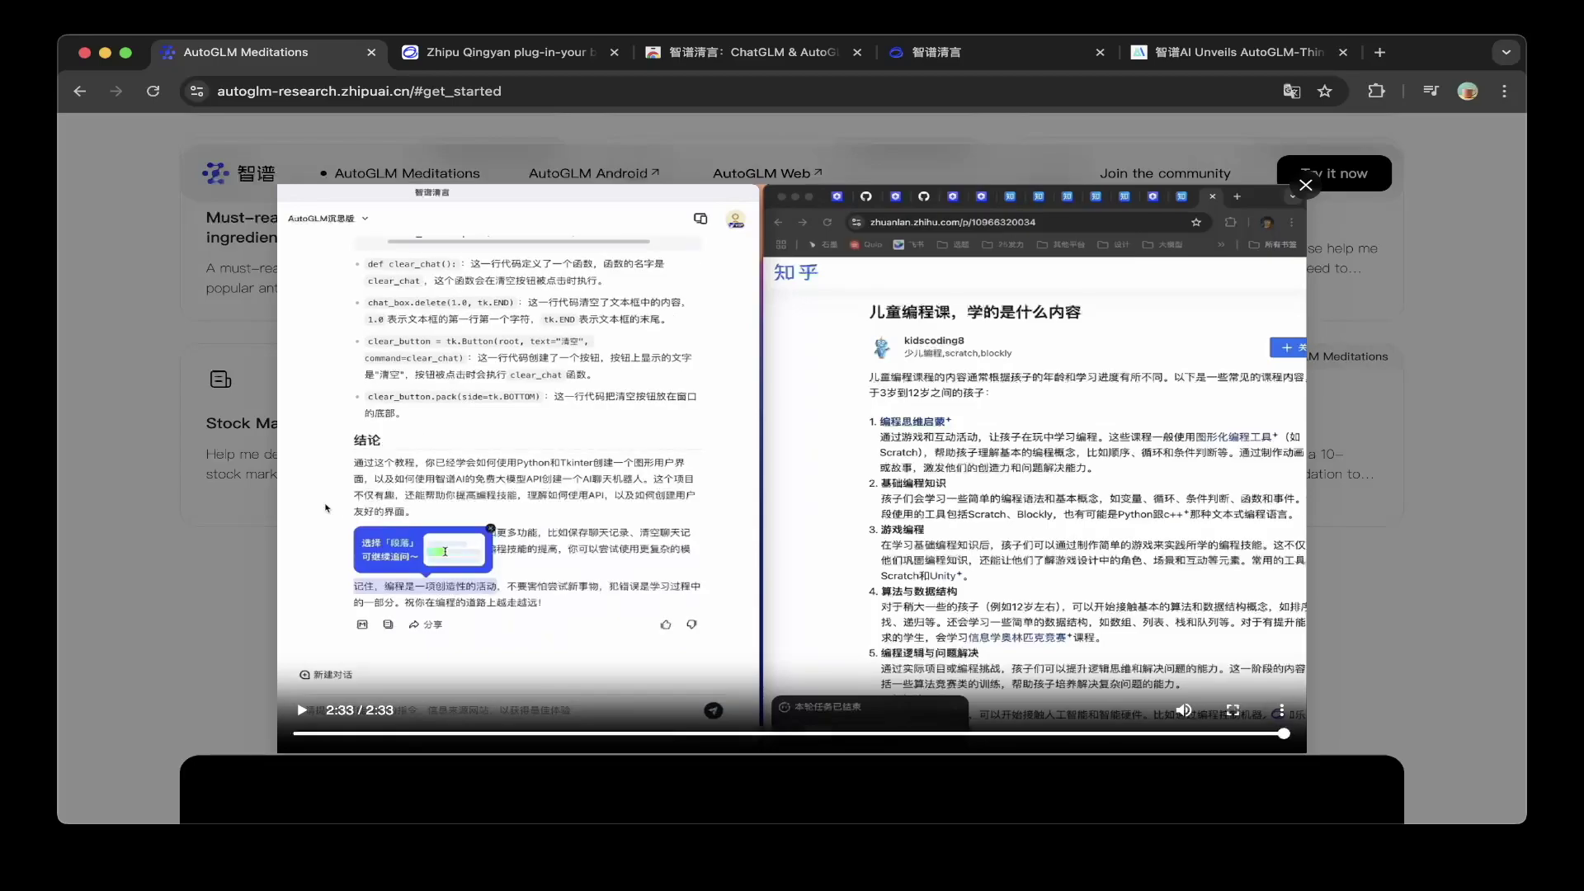
left_click(1305, 185)
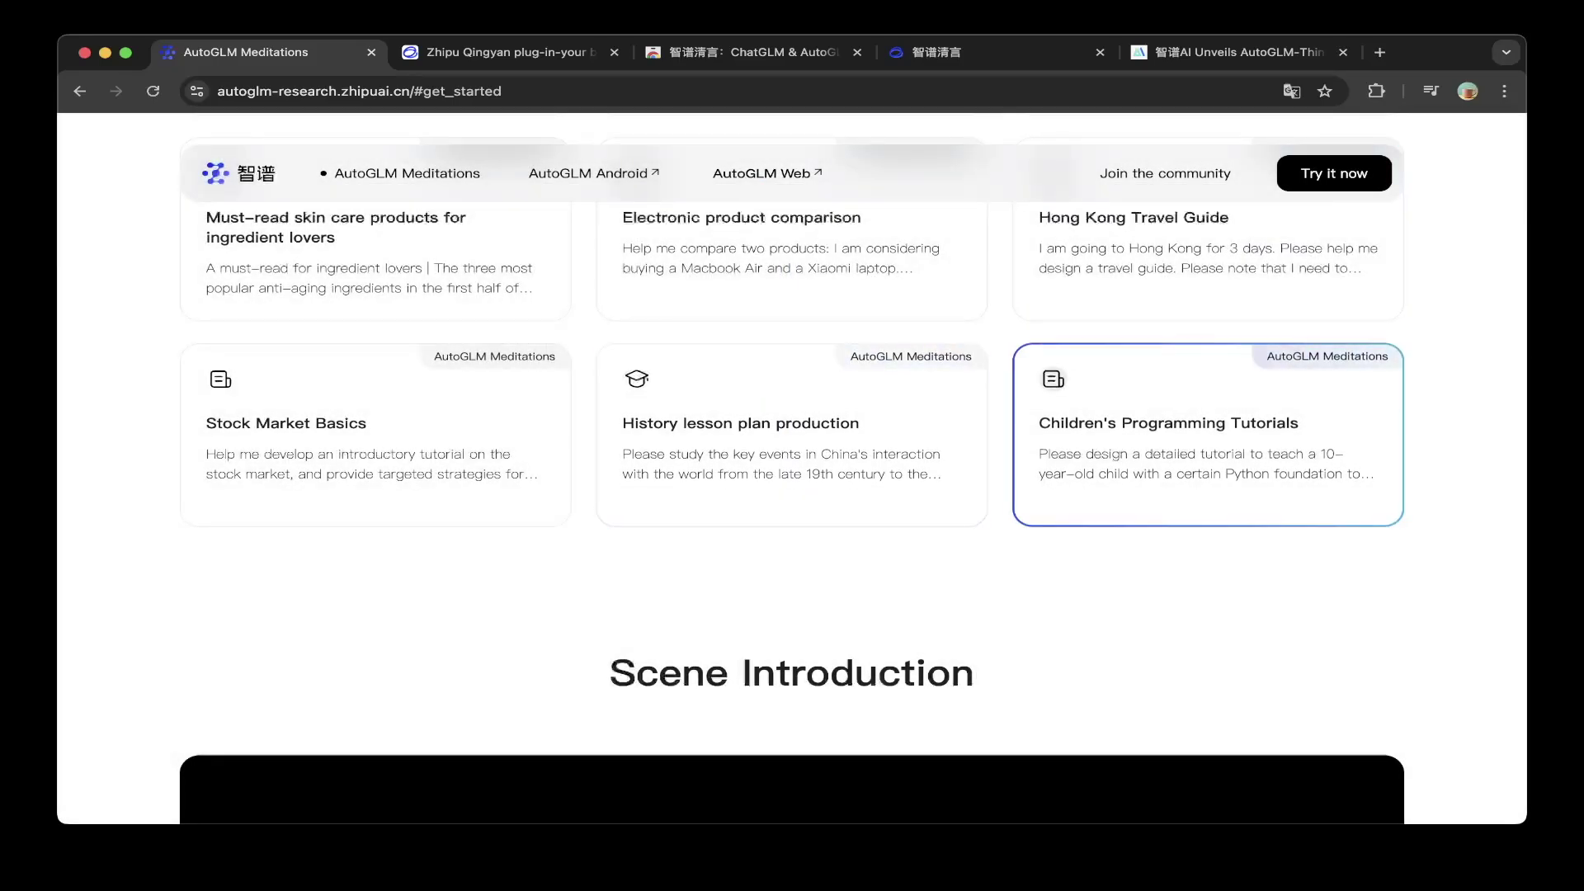
scroll(792, 421, "up", 1)
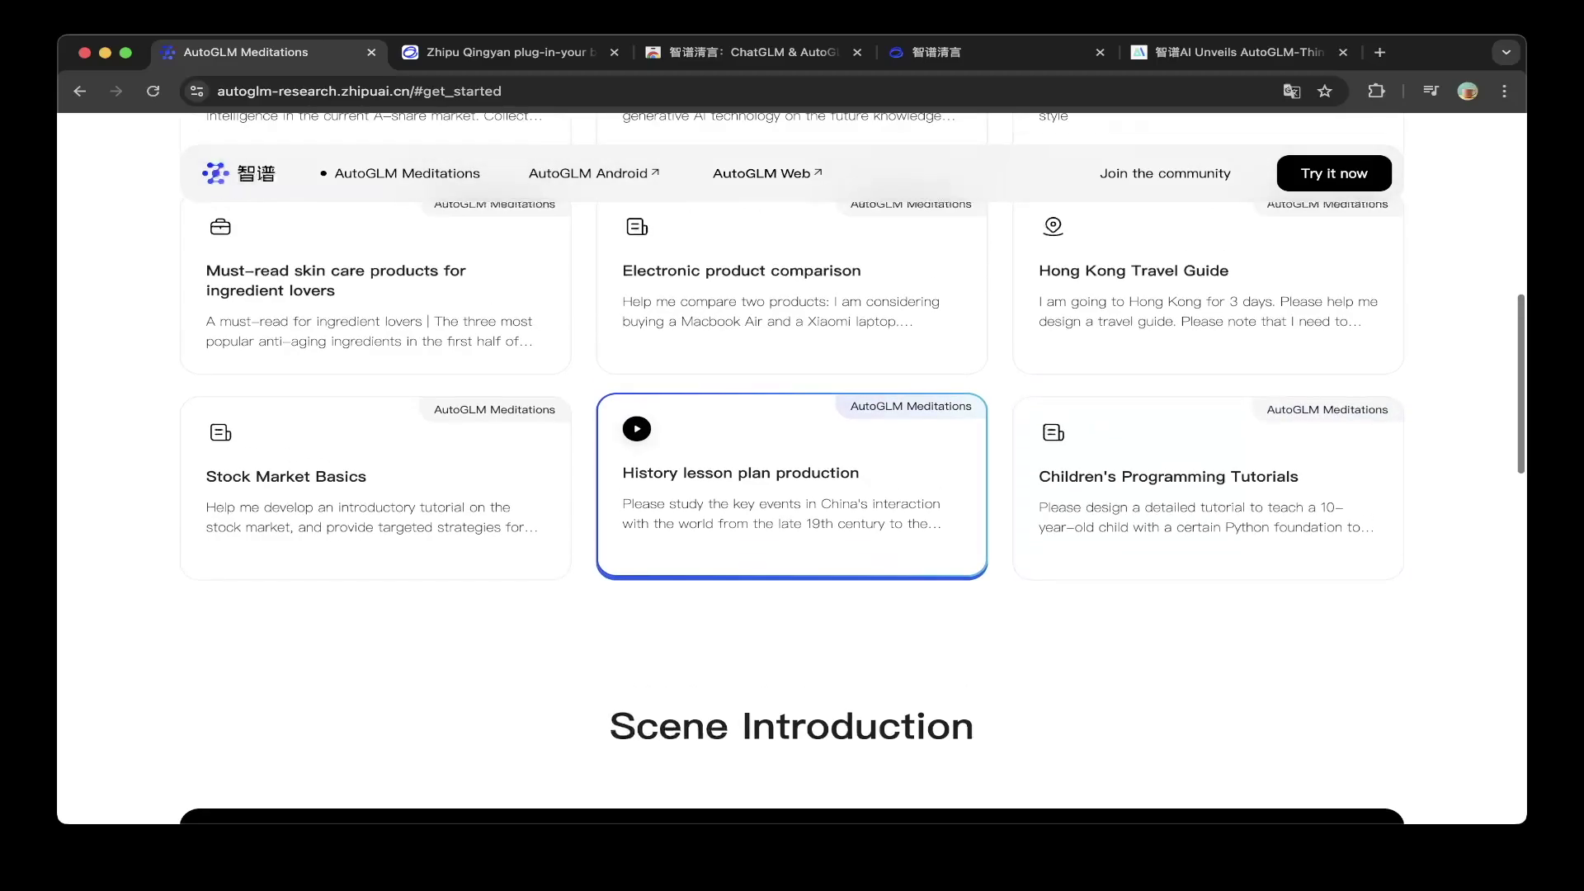
scroll(792, 420, "down", 1)
scroll(792, 420, "down", 1)
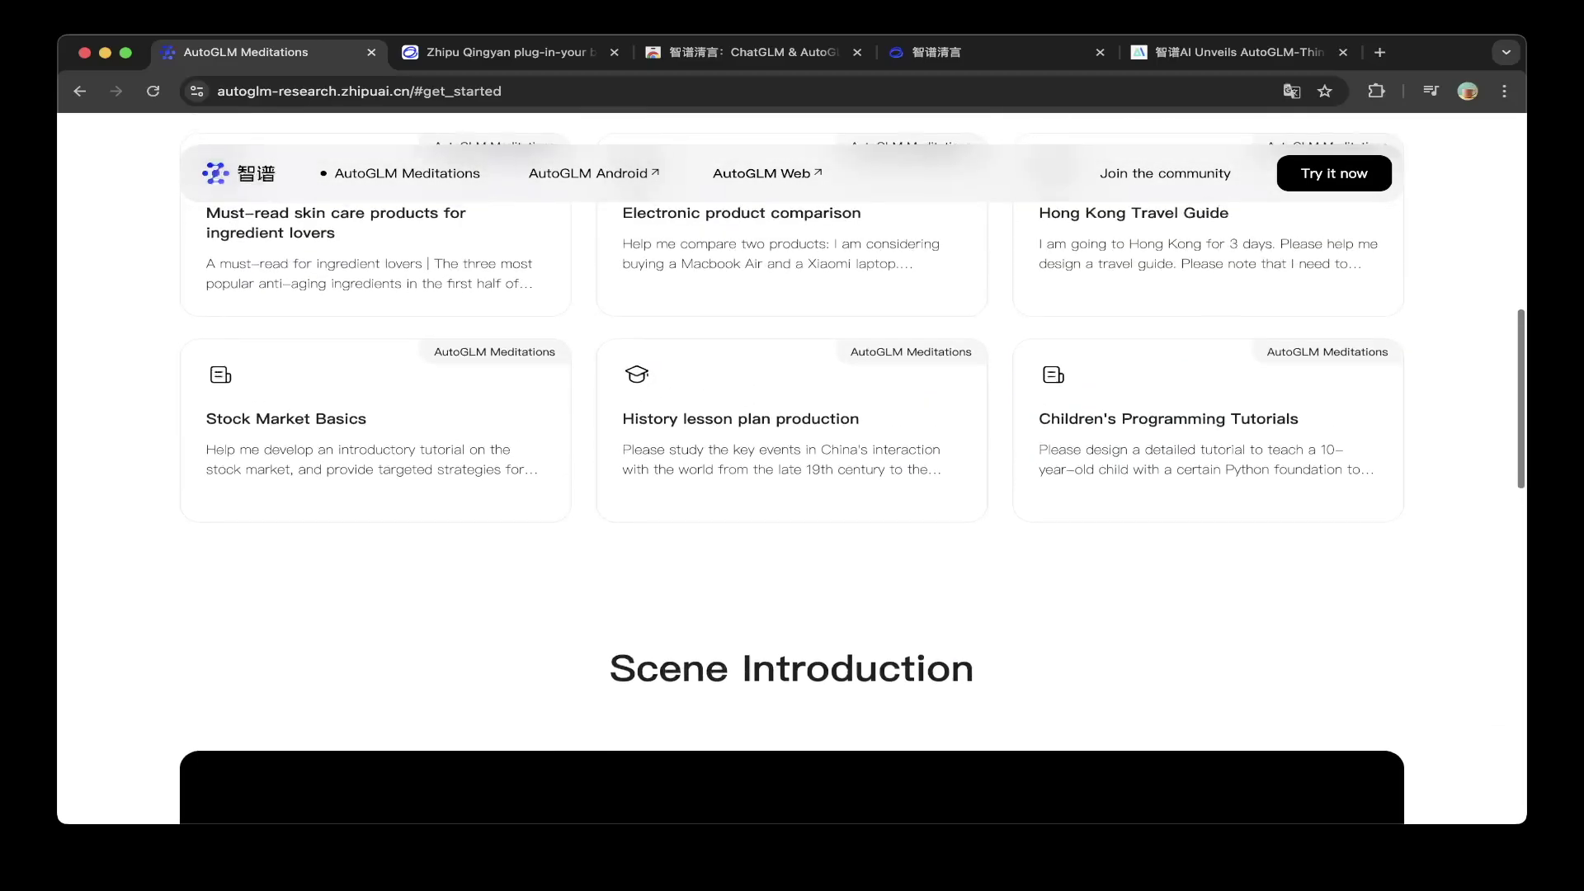
scroll(792, 421, "up", 3)
scroll(792, 495, "down", 5)
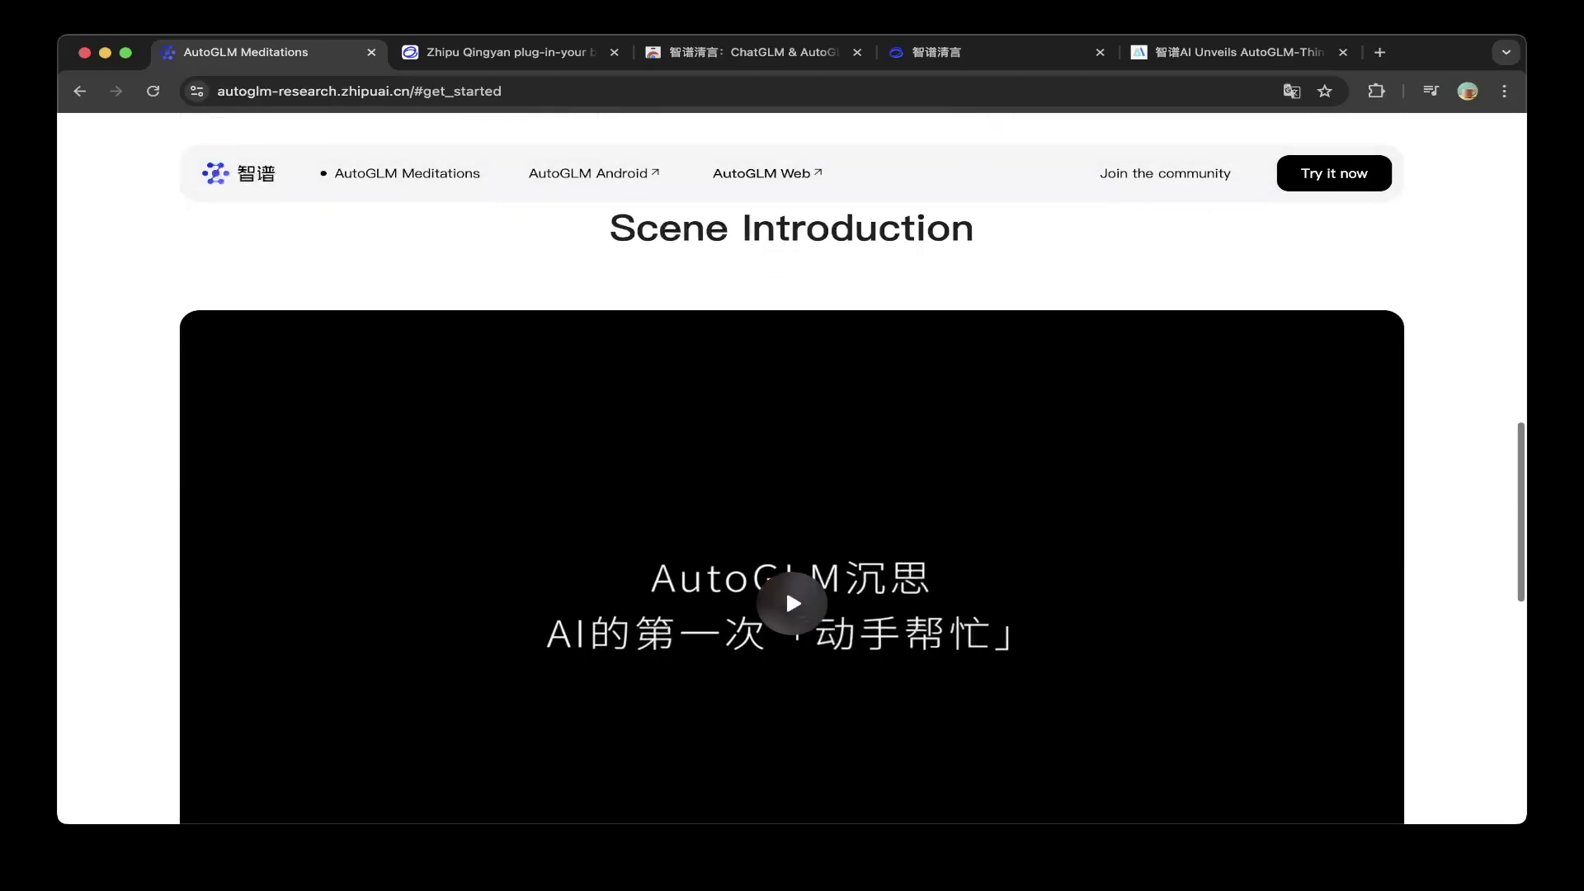
scroll(786, 588, "down", 5)
scroll(792, 495, "down", 3)
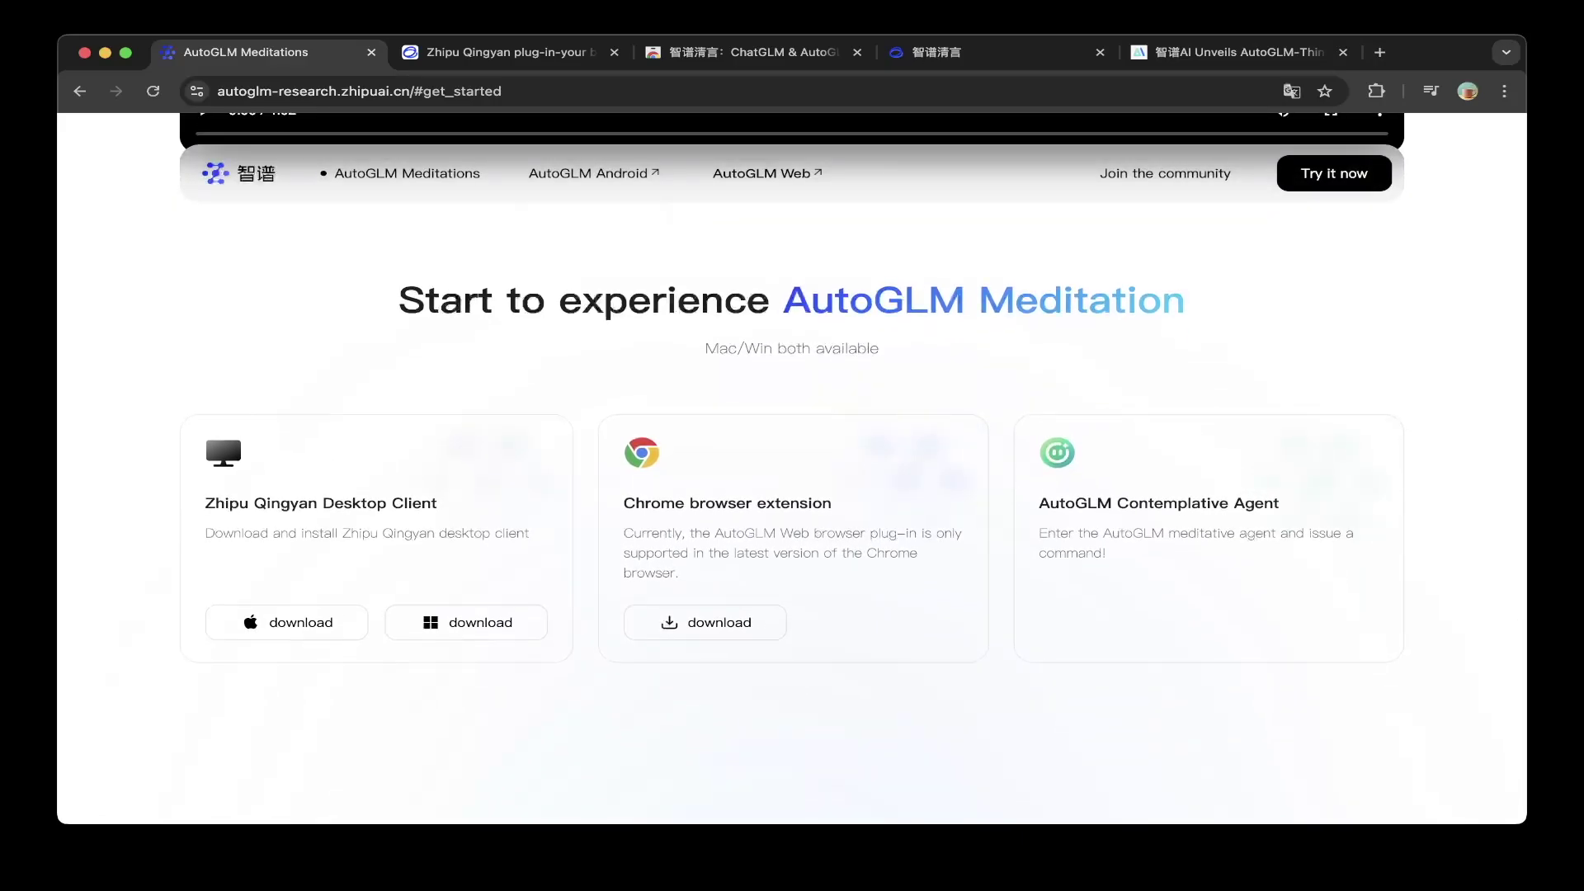
scroll(792, 495, "down", 1)
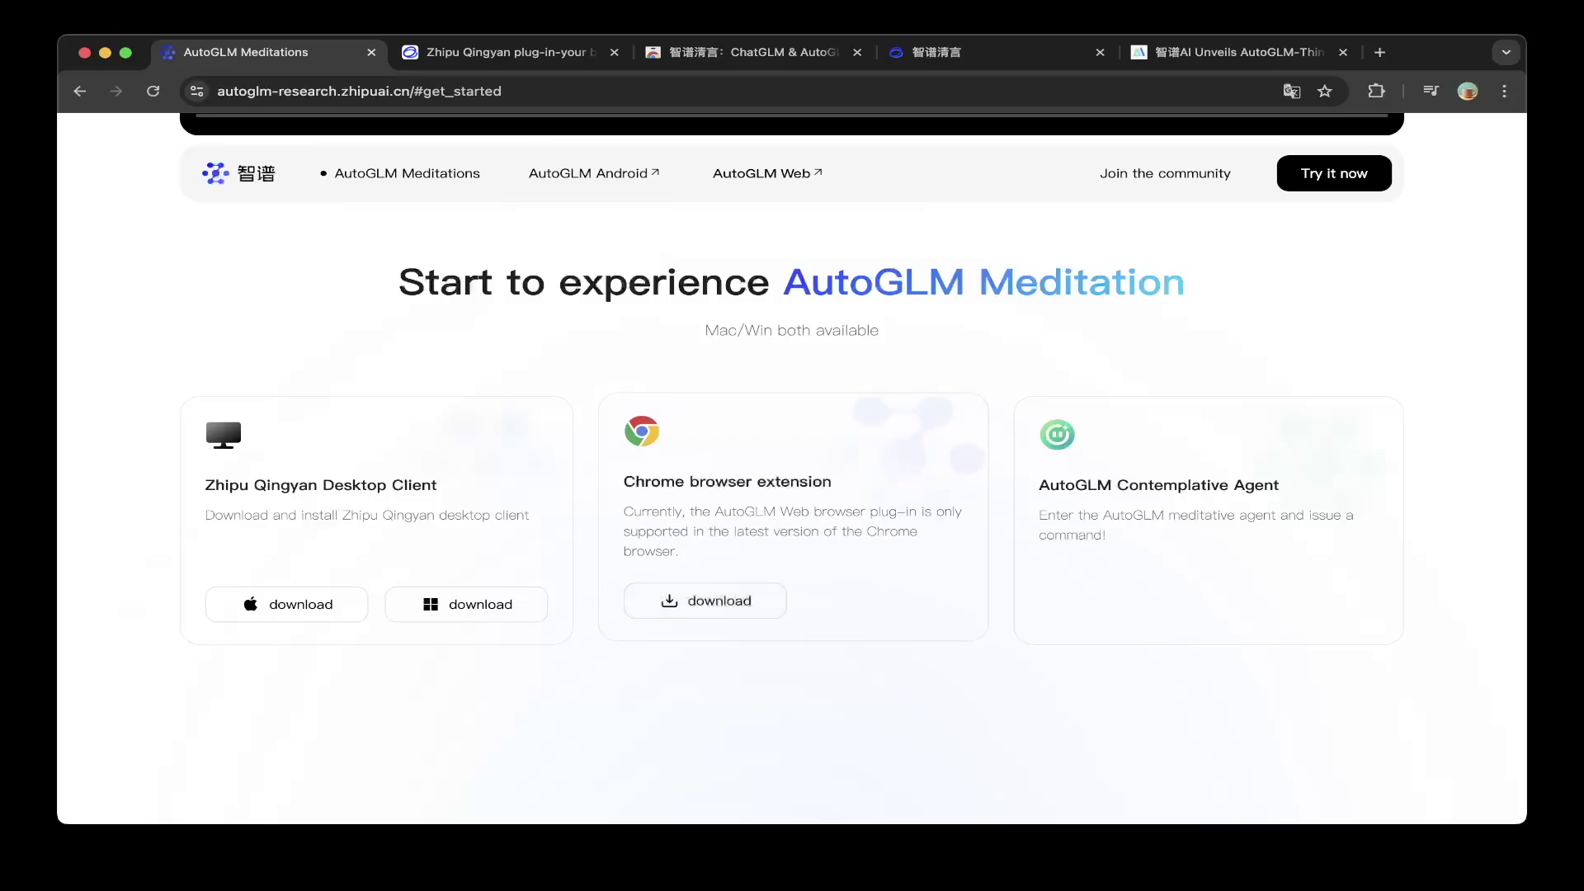
Step: View the Zhipu Qingyan plug-in page, then the AutoGLM extension's Chrome Web Store listing
key("ctrl+Tab")
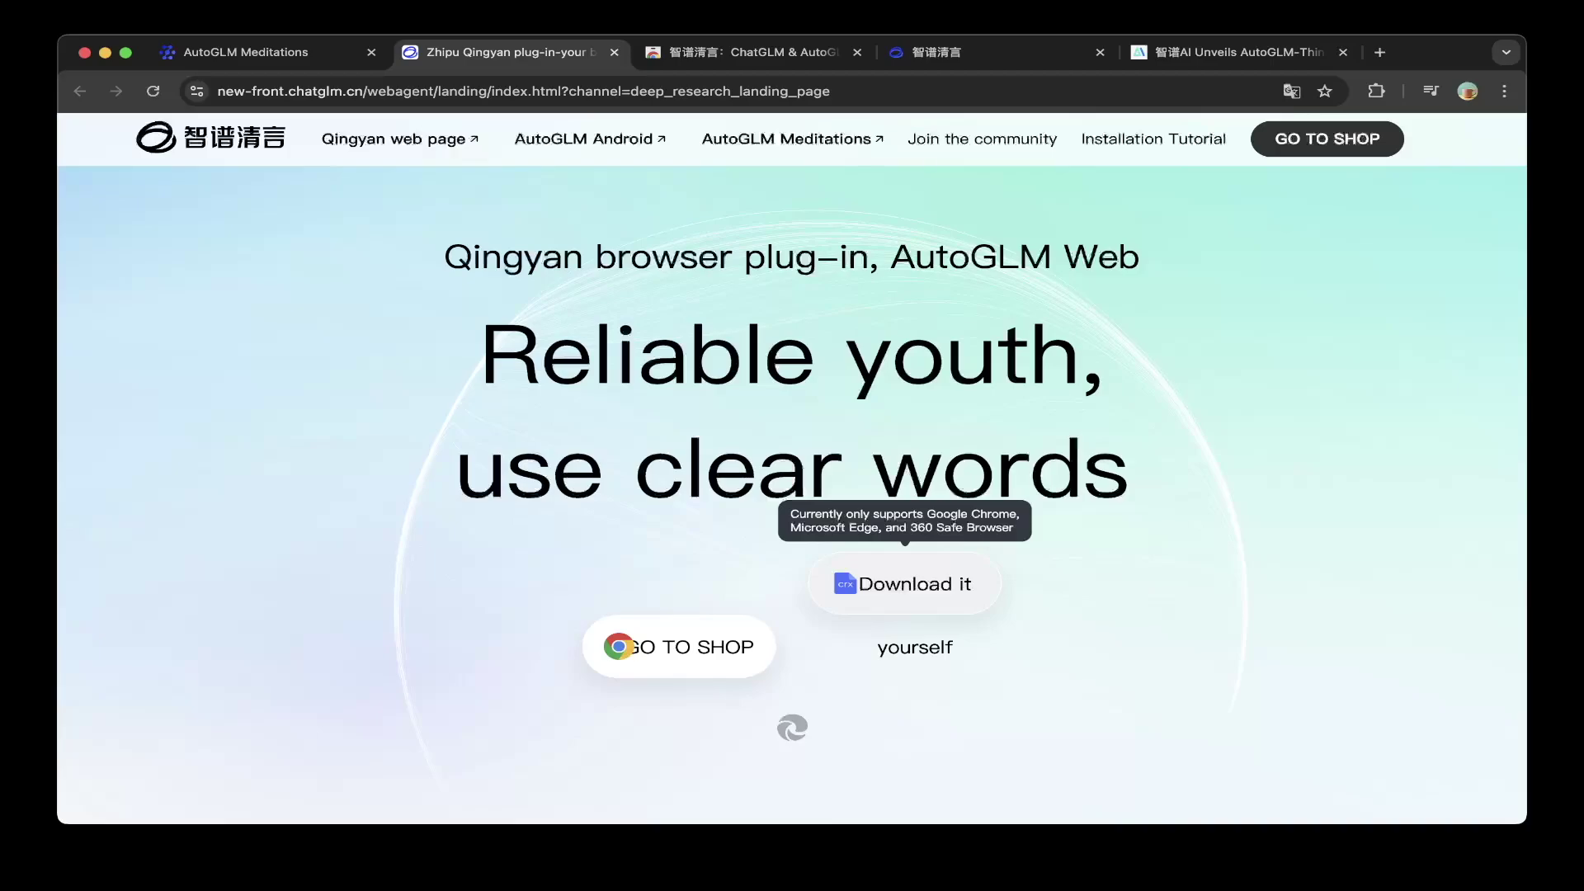
left_click(743, 52)
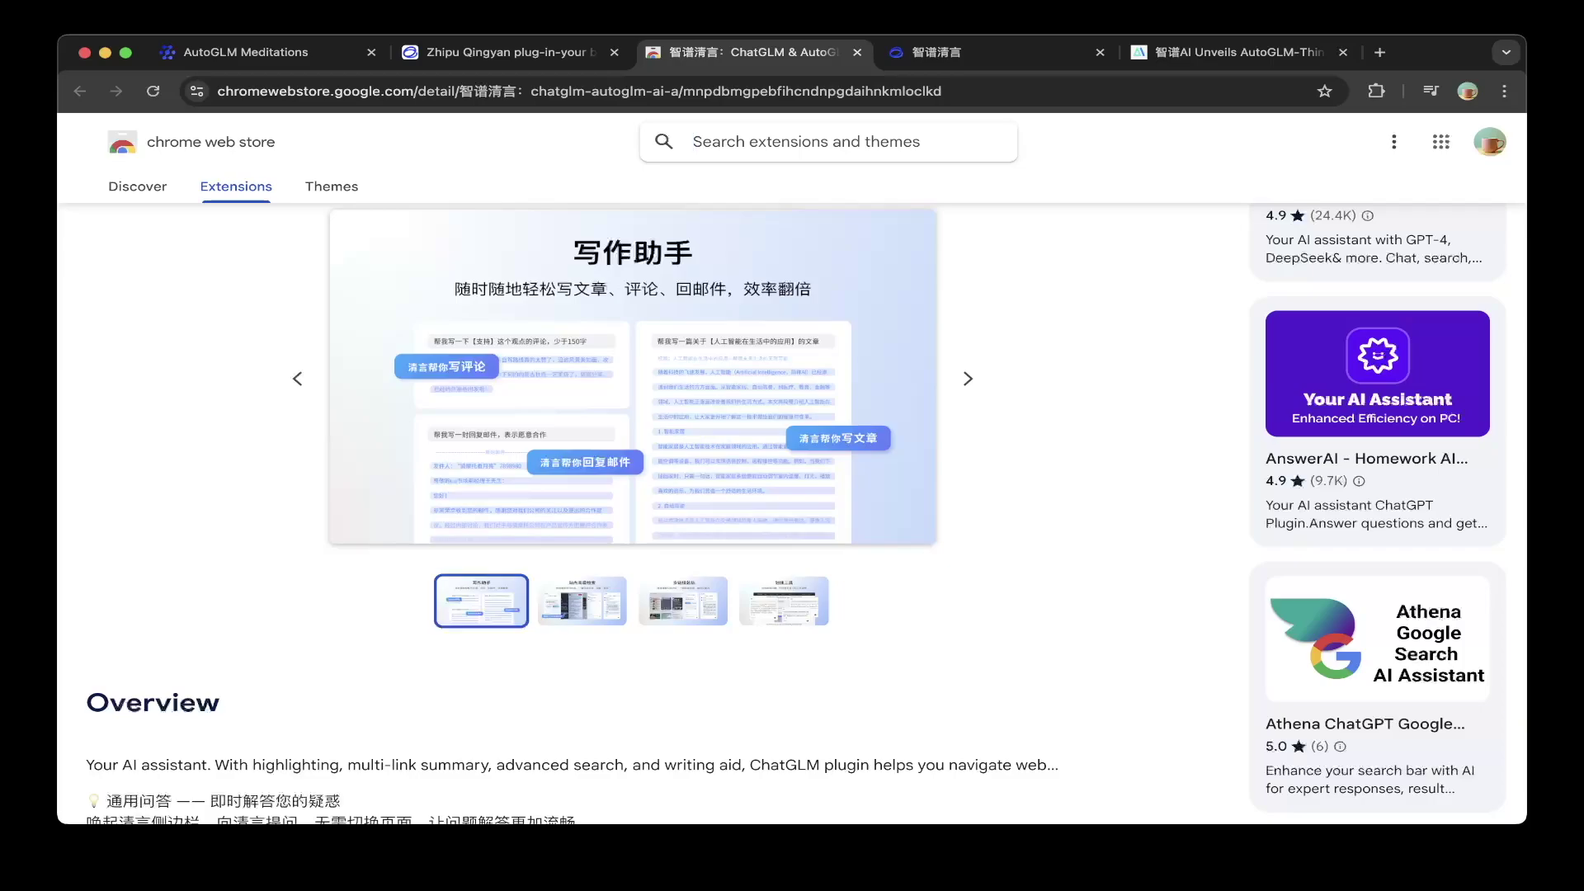
Step: Switch to the chatglm.cn chat tab, where 'how to use' sits unsent
key("ctrl+Tab")
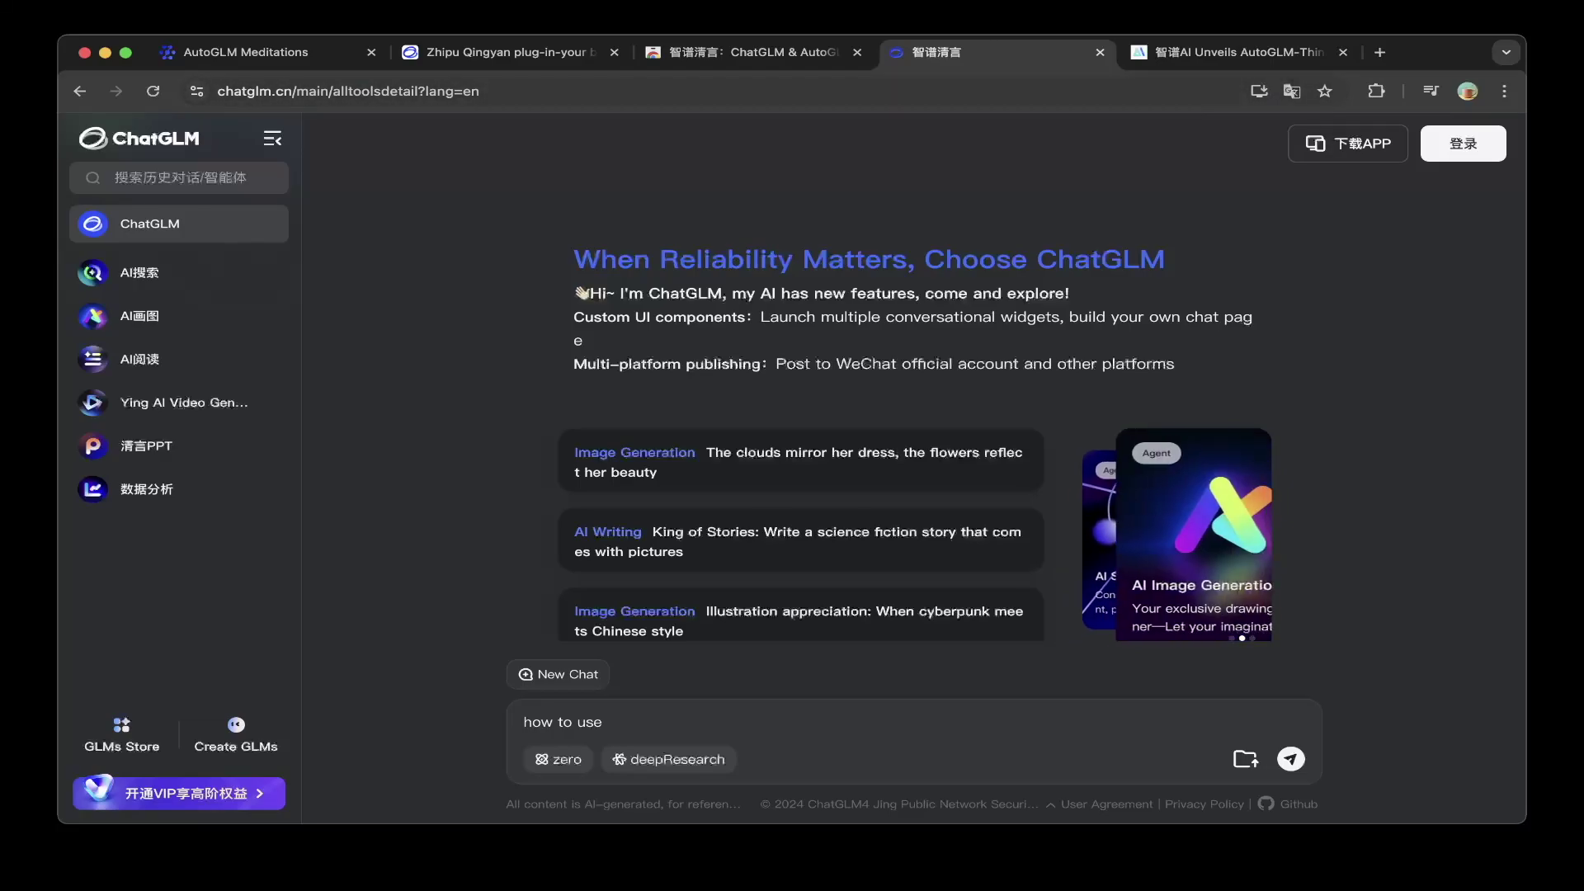
Step: Delete the unsent 'how to use' question from the ChatGLM prompt box
key("ctrl+l")
key("Escape")
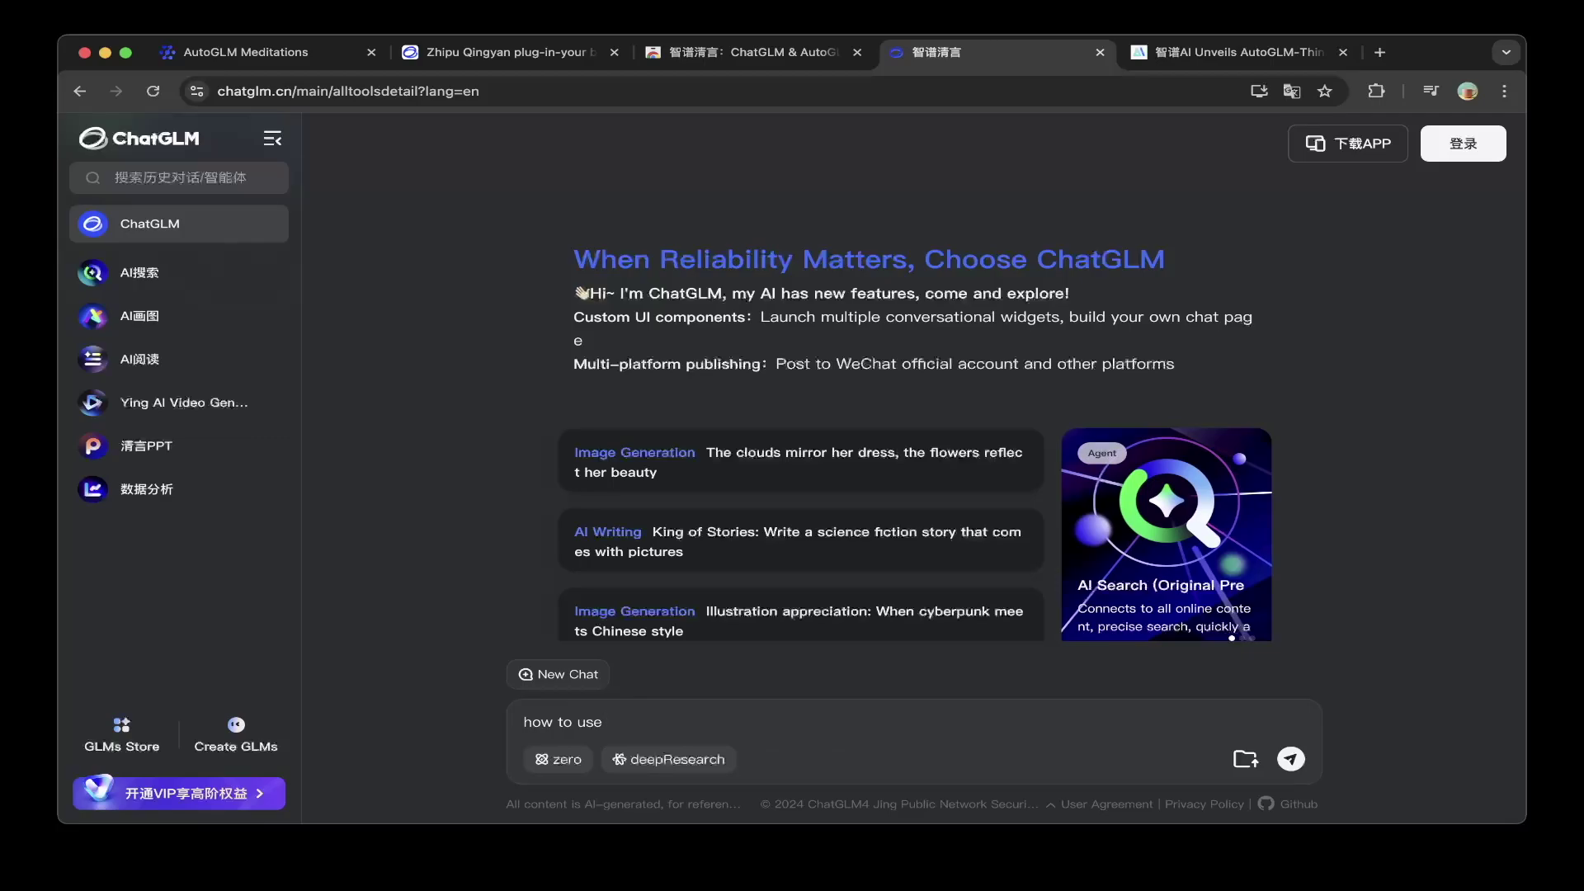
key("super+a")
key("BackSpace")
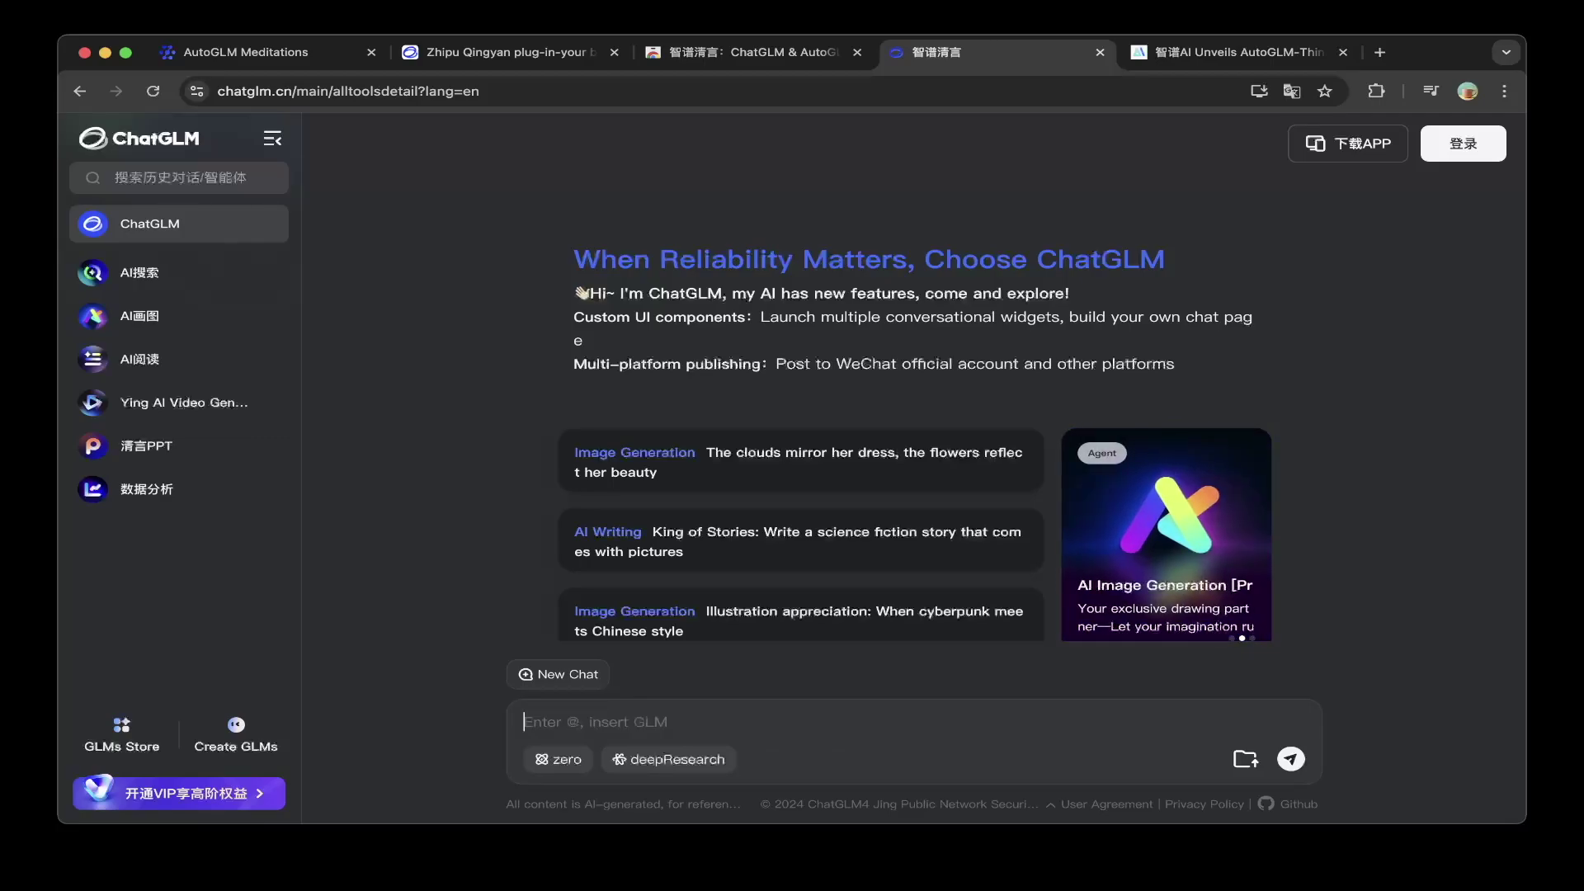
Step: Go back to the AutoGLM Meditations tab's 'Start to experience' download section
left_click(249, 52)
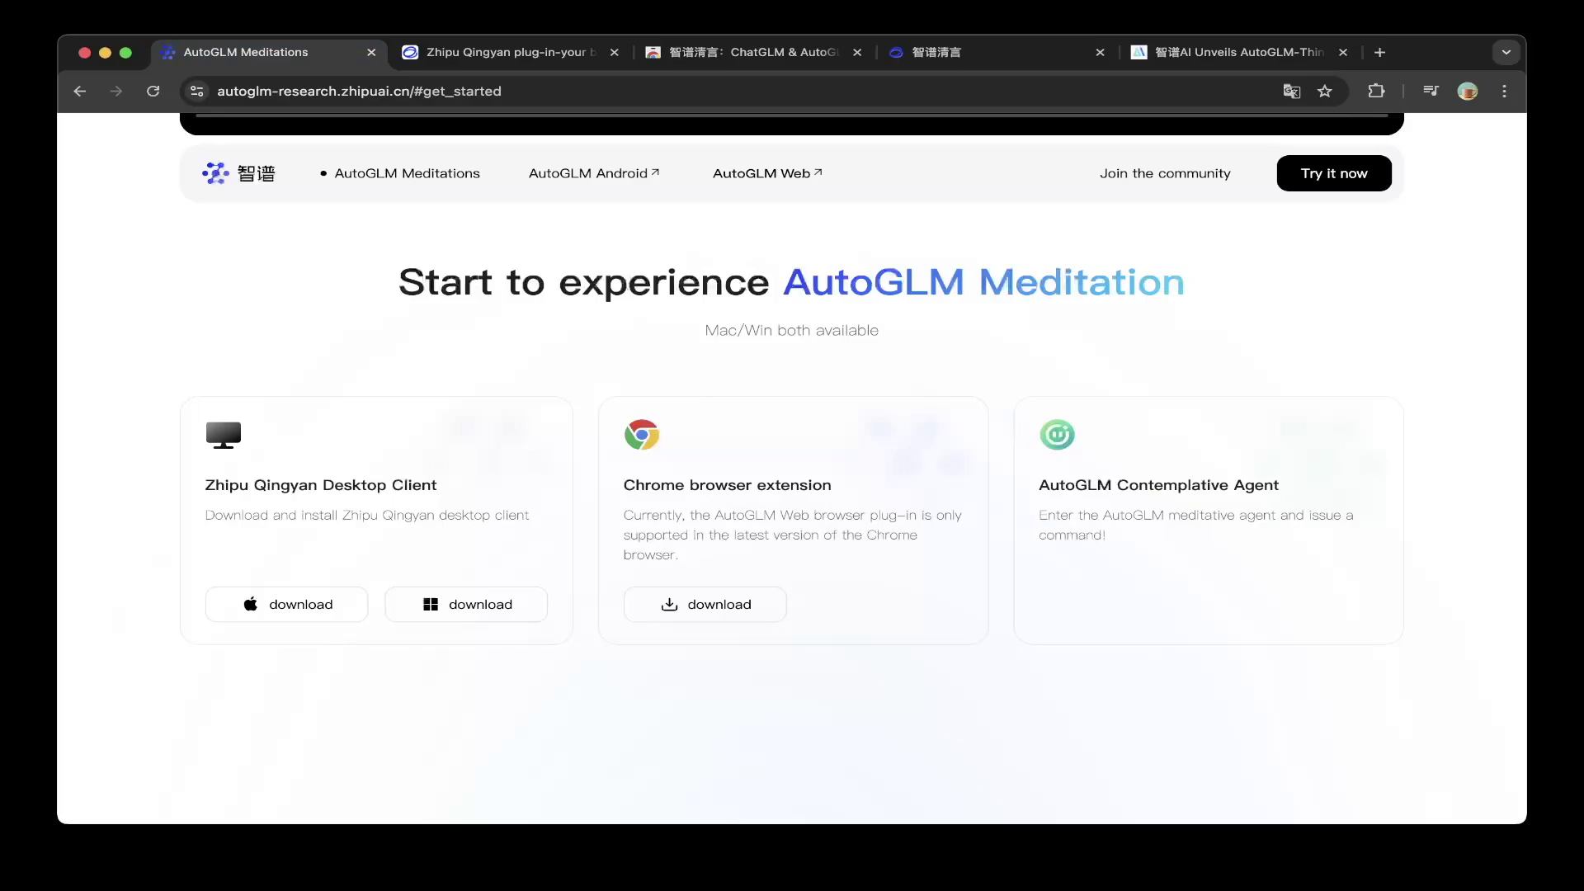